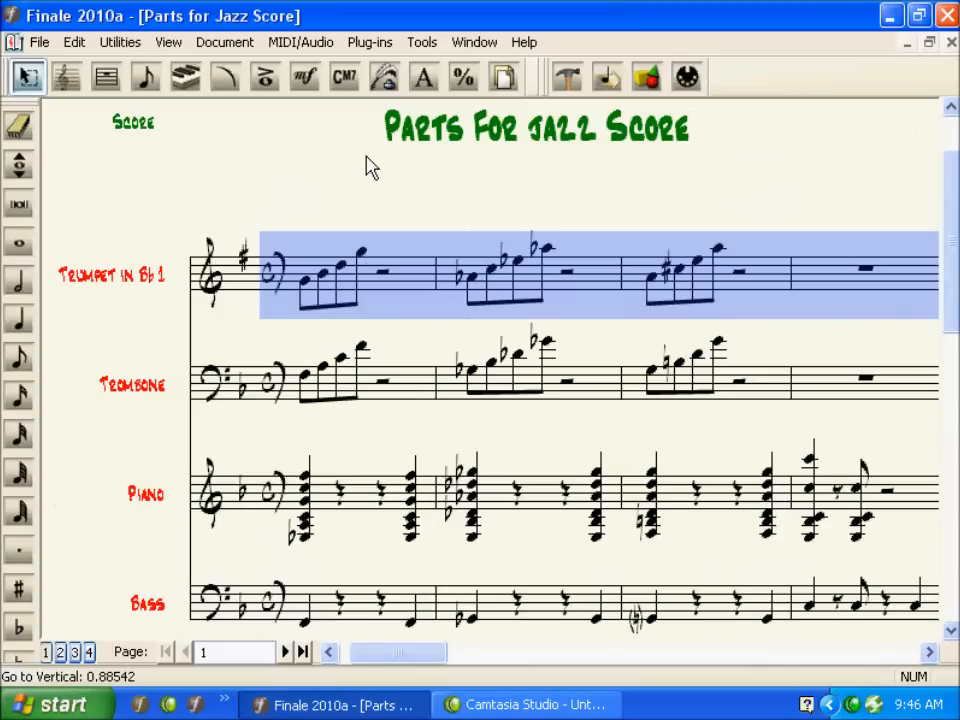
# Step: Open the parts manager and create three new linked parts
pyautogui.click(370, 168)
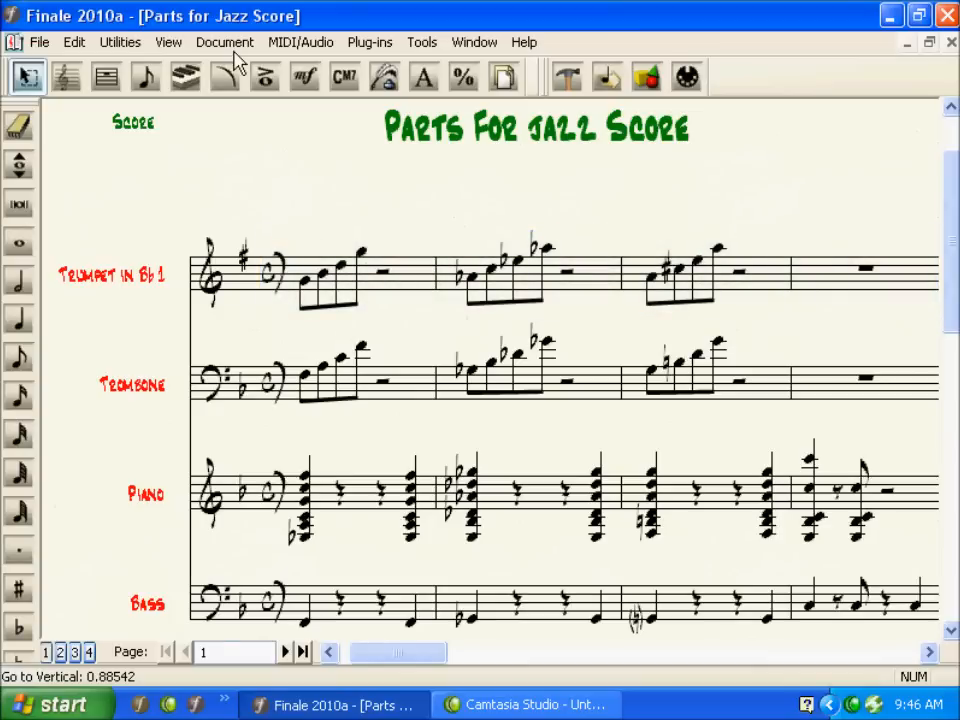
pyautogui.click(229, 46)
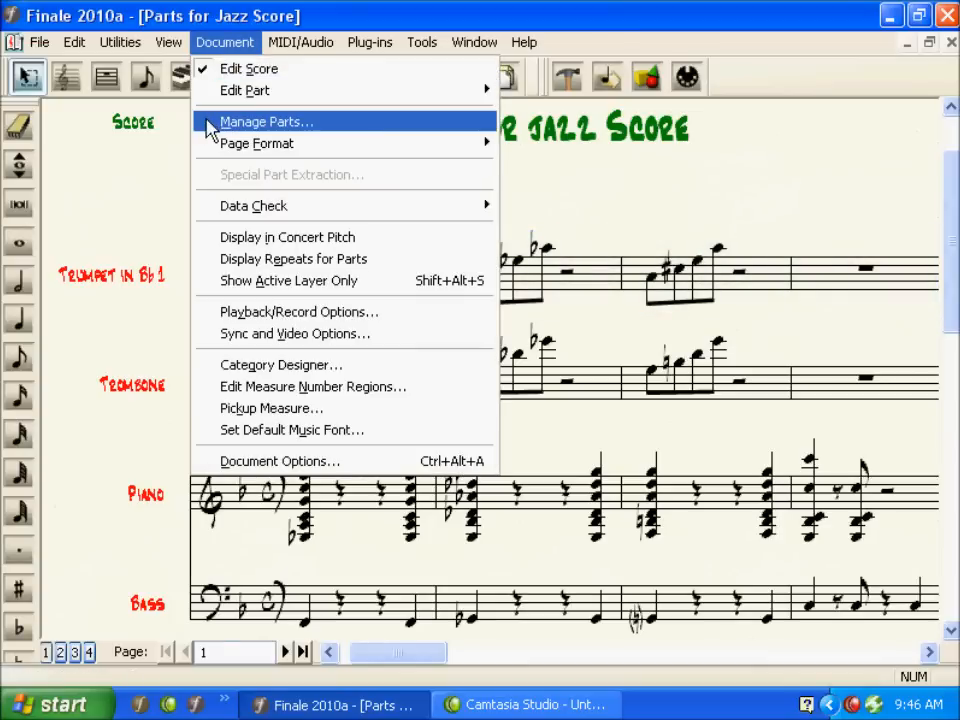
pyautogui.click(207, 121)
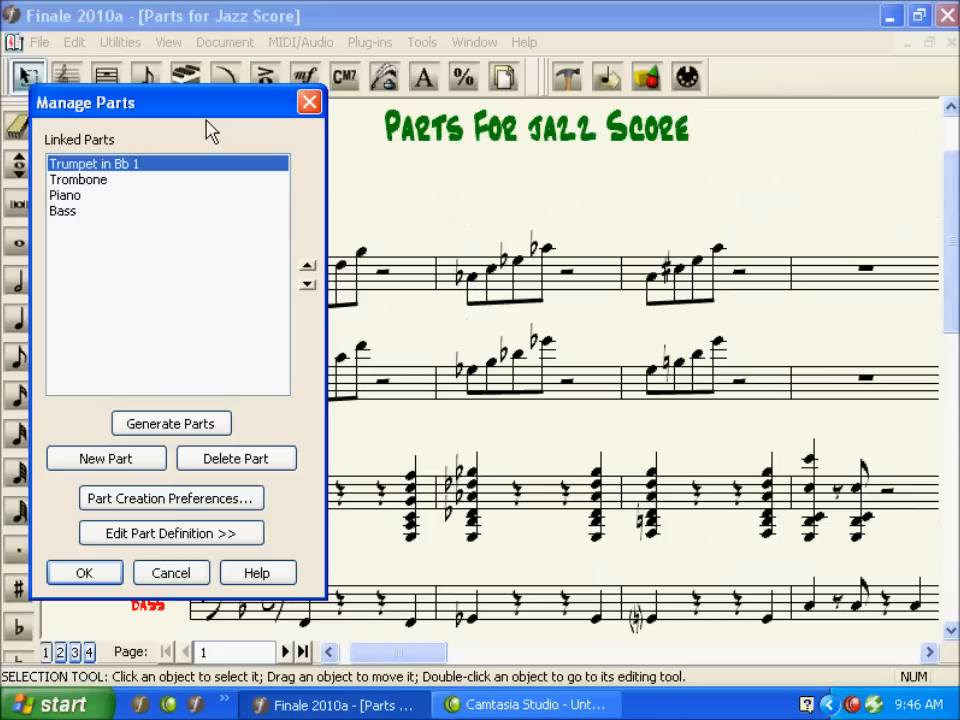
pyautogui.click(115, 466)
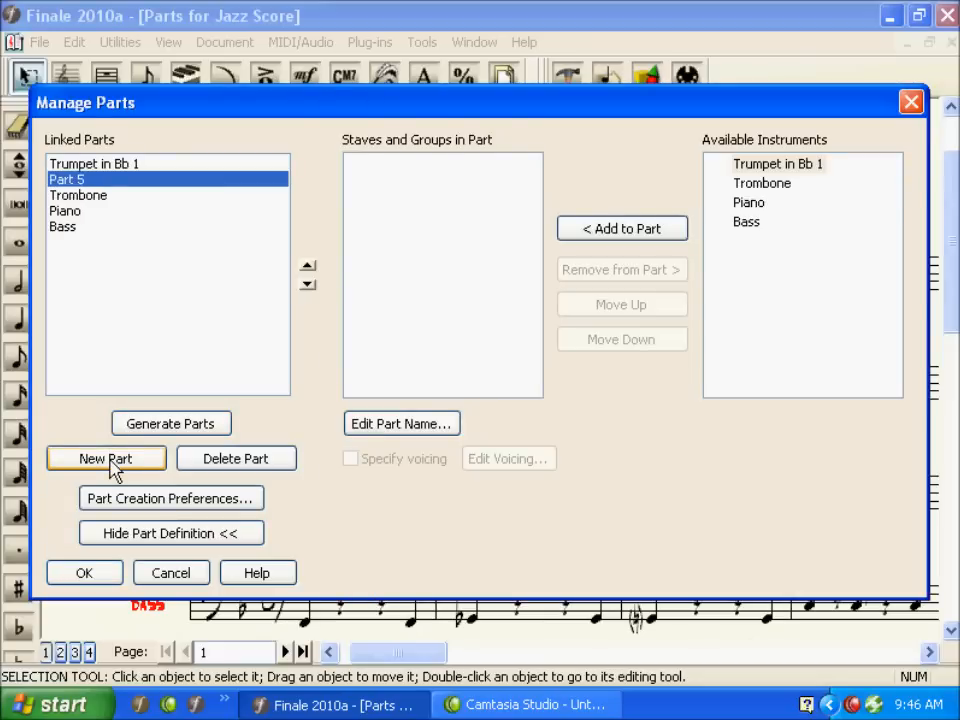
pyautogui.click(114, 469)
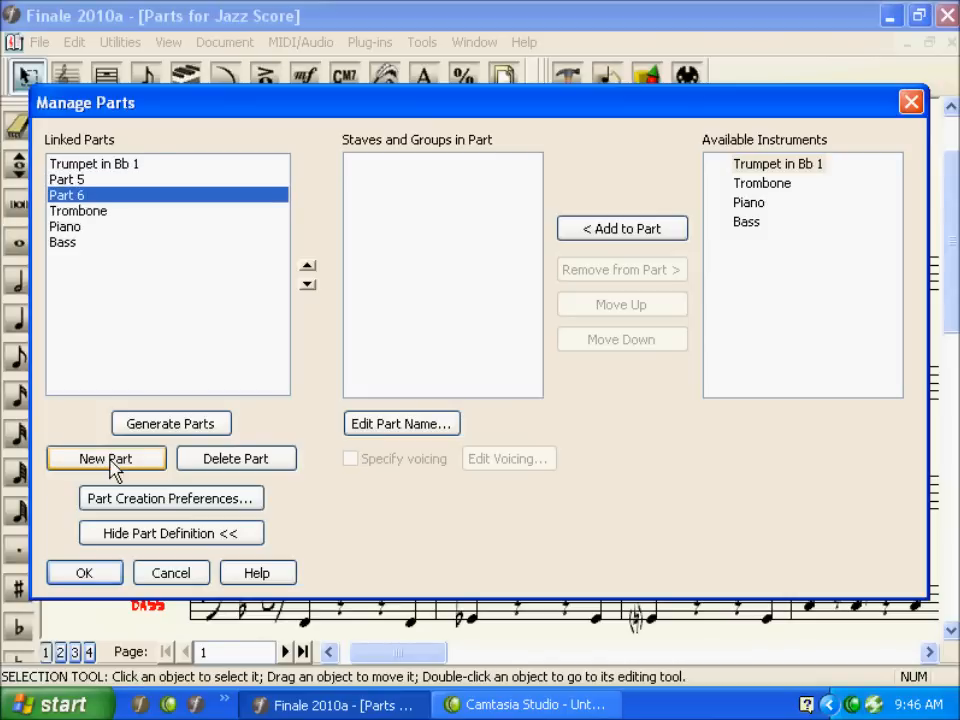
pyautogui.click(114, 469)
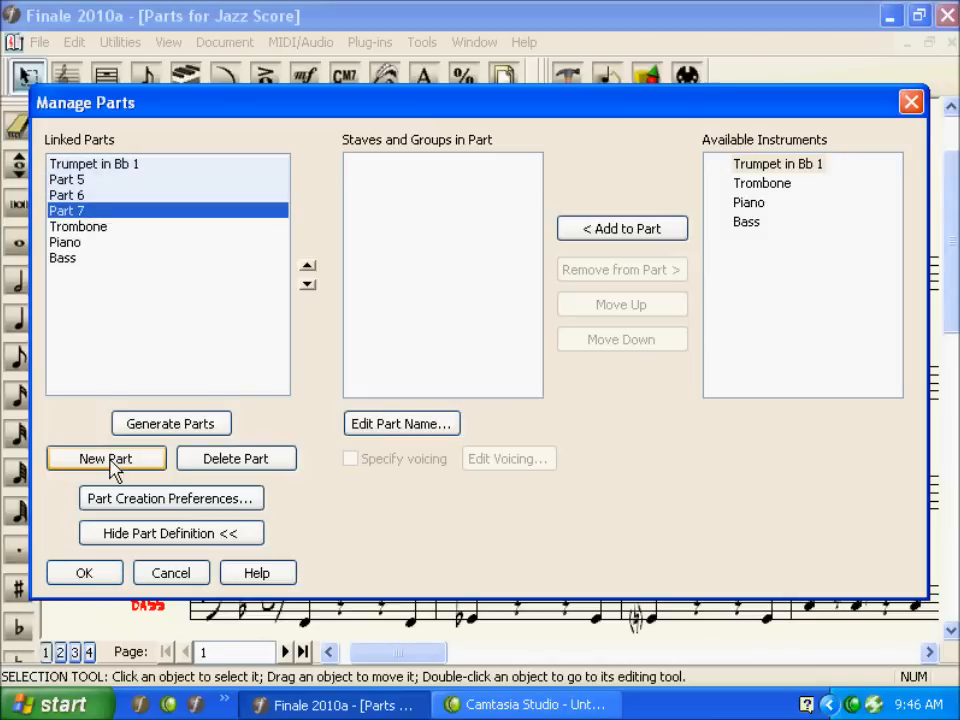
# Step: Copy the Trumpet in Bb 1 part name text without changing it
pyautogui.click(141, 166)
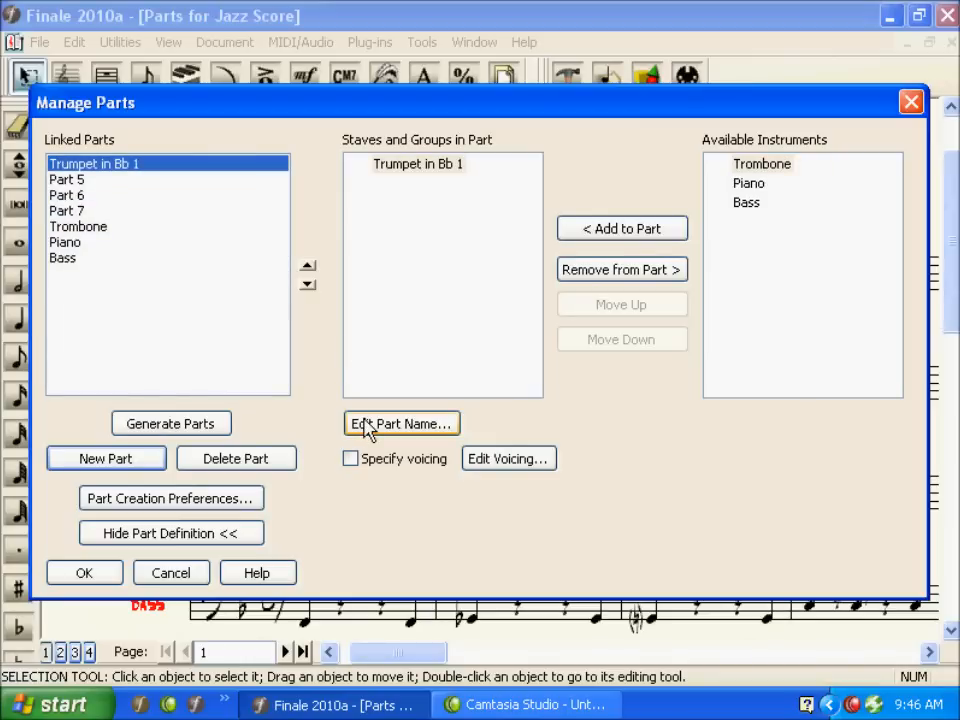
pyautogui.click(370, 428)
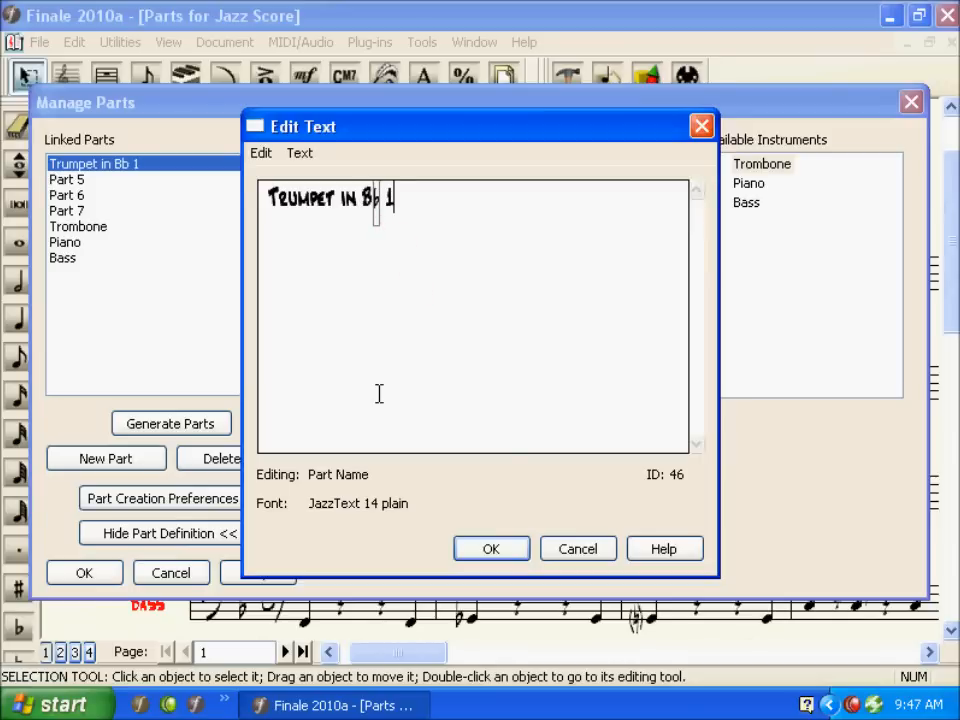
pyautogui.hotkey('ctrl', 'a')
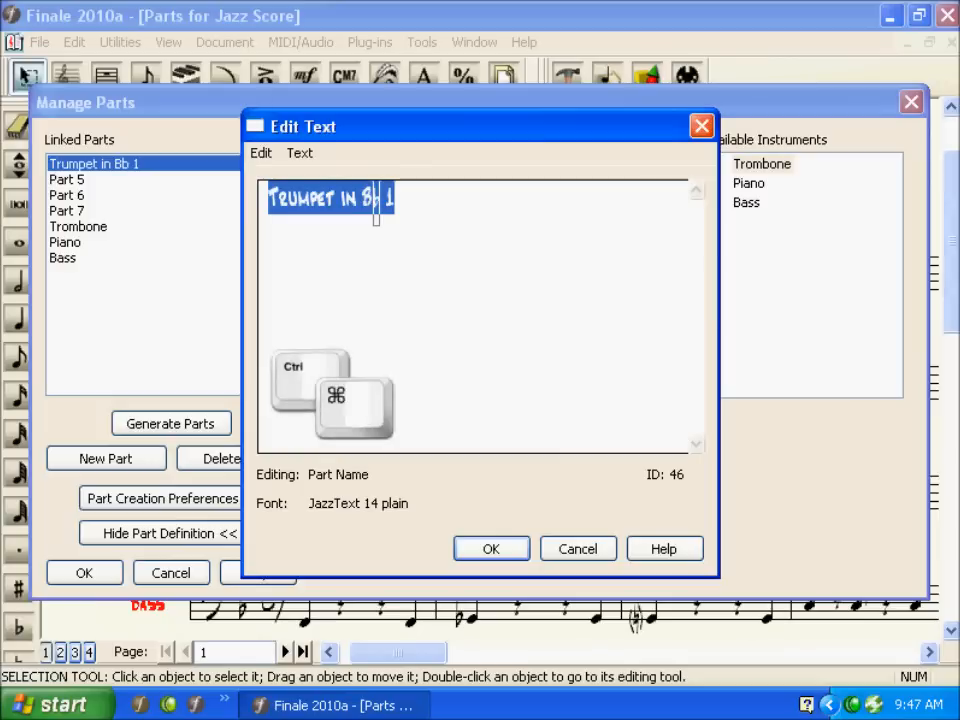
pyautogui.hotkey('ctrl', 'c')
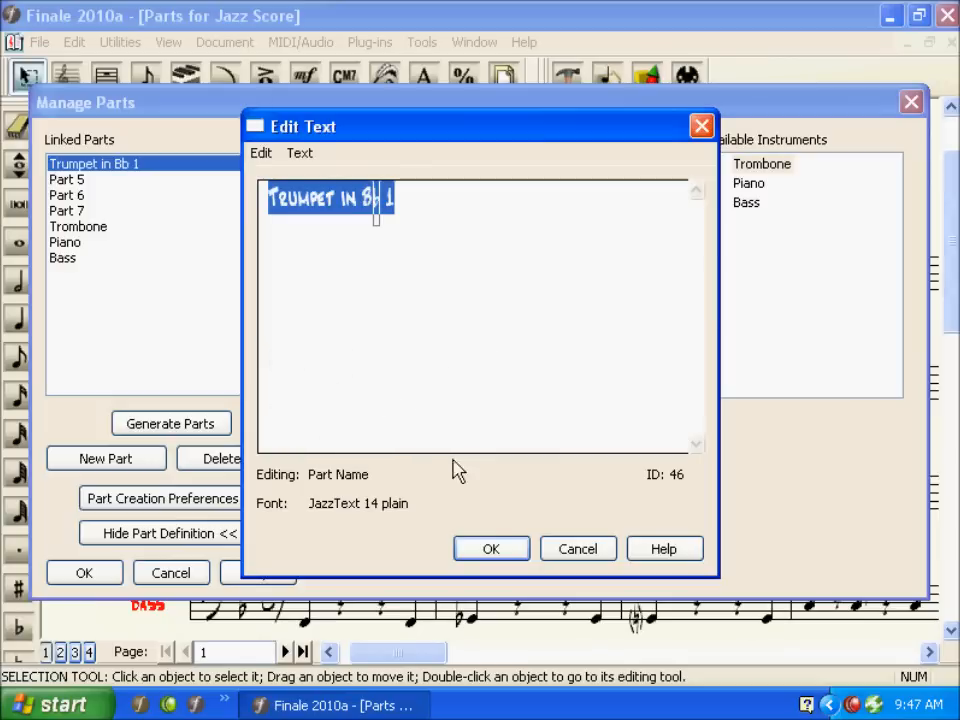
pyautogui.click(546, 558)
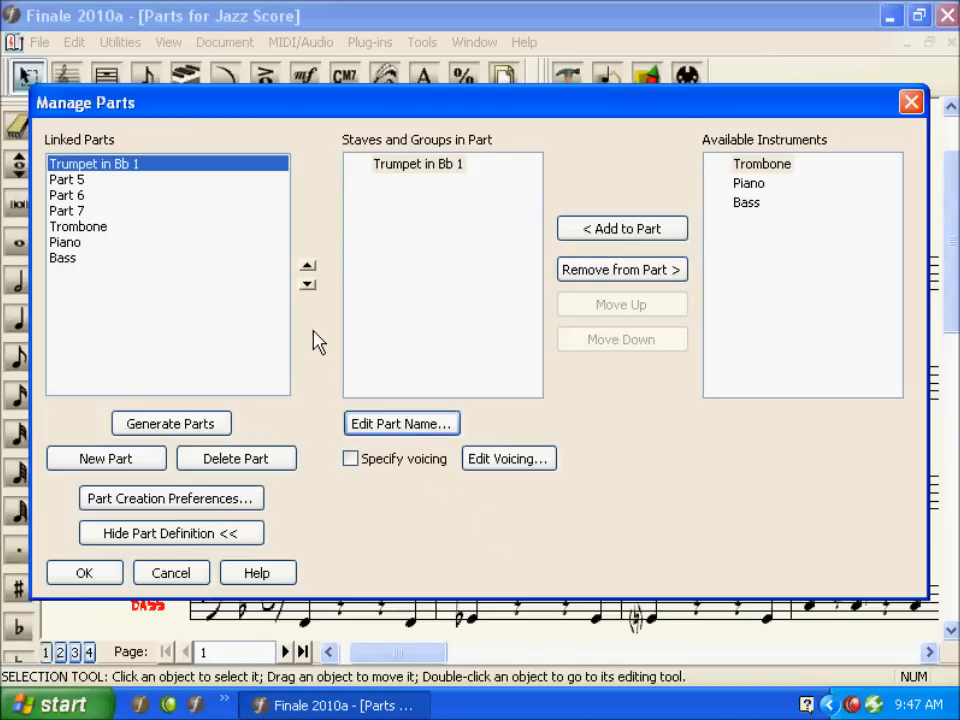
# Step: Rename Part 5 as Trumpet in Bb 2 by pasting the copied name and changing the number
pyautogui.click(214, 181)
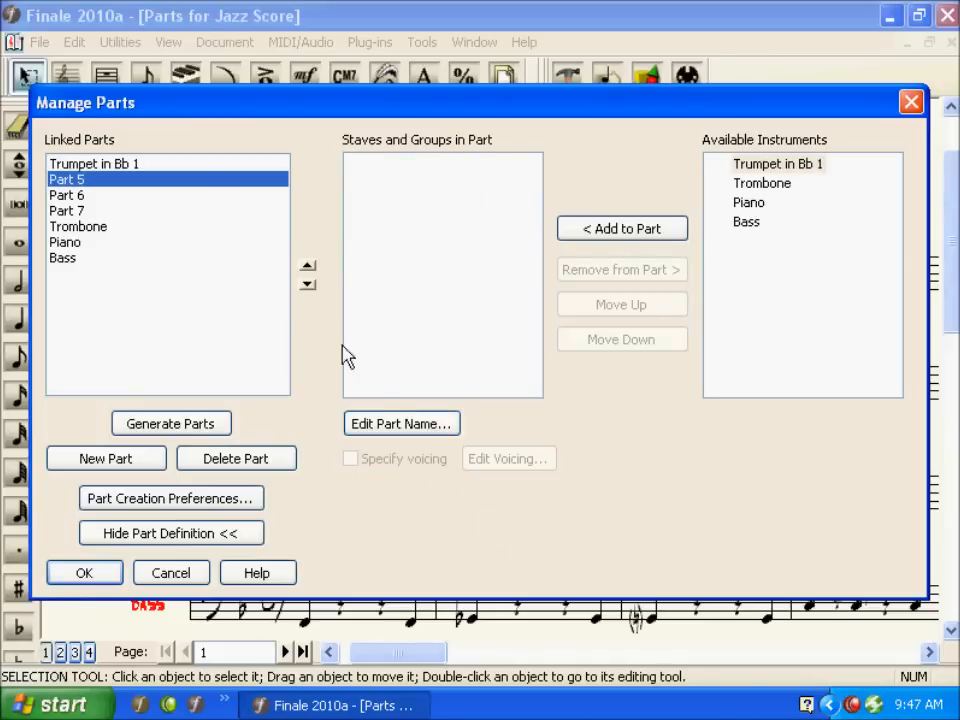
pyautogui.click(393, 424)
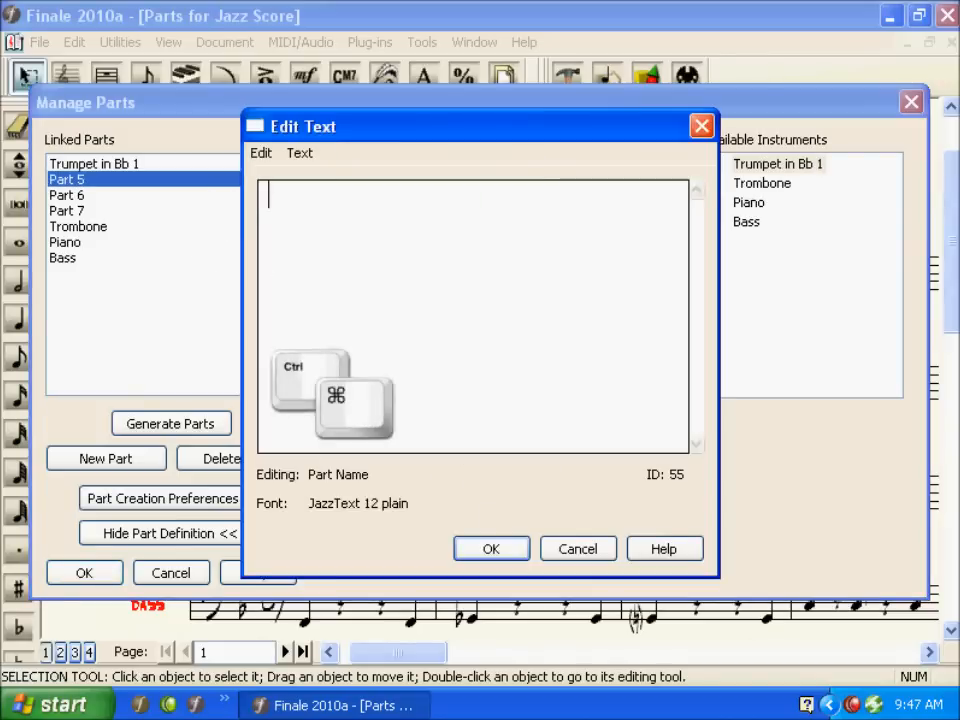
pyautogui.hotkey('ctrl', 'v')
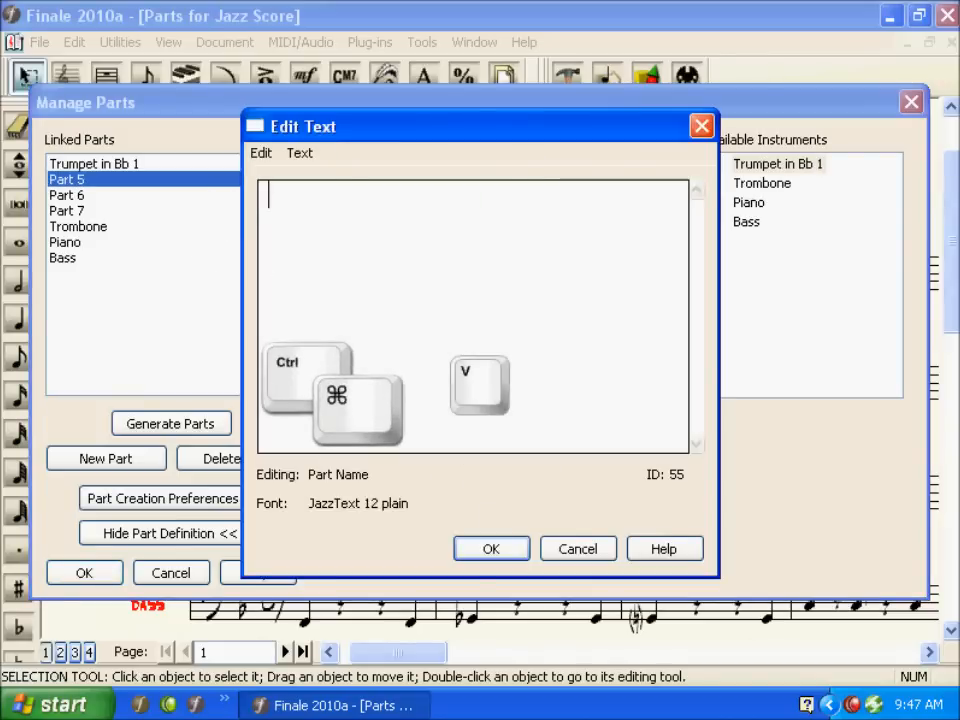
pyautogui.hotkey('ctrl', 'v')
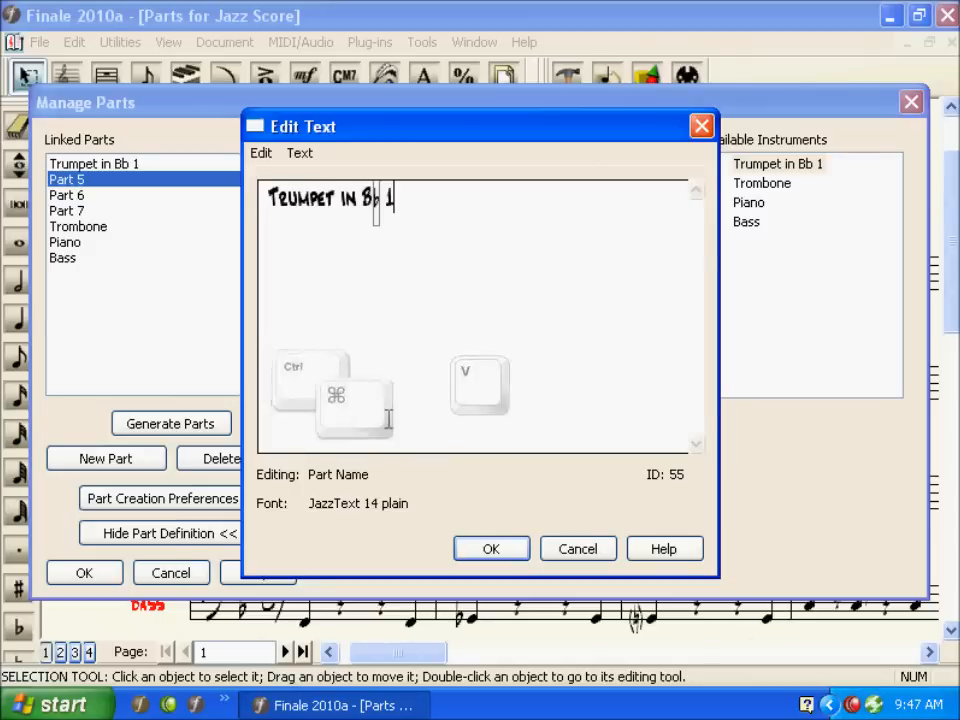
pyautogui.press('BackSpace')
pyautogui.write('2')
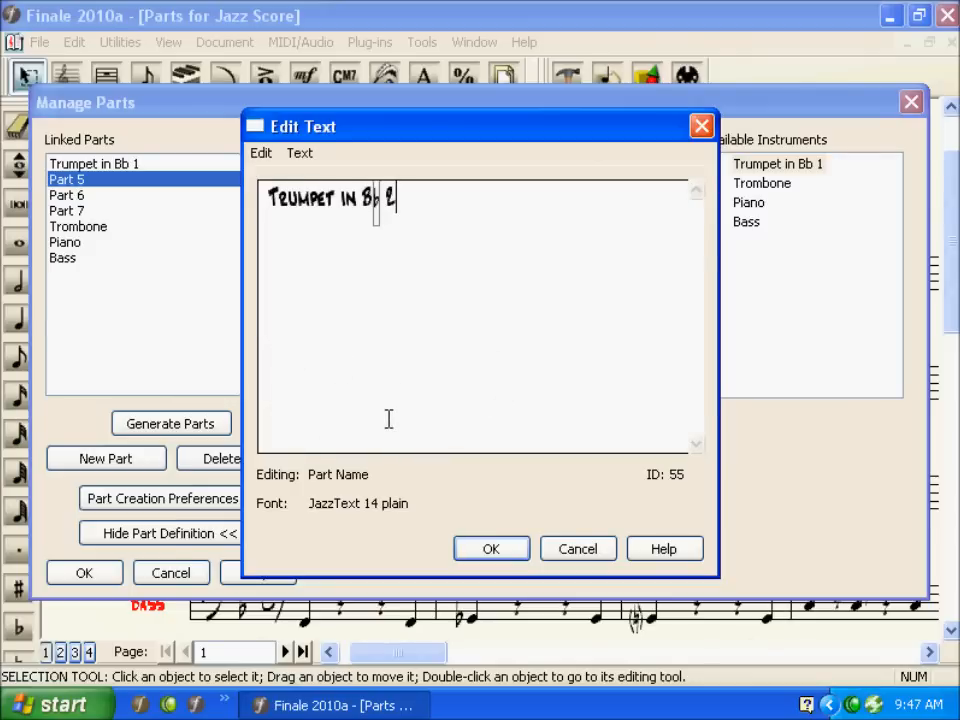
pyautogui.press('Return')
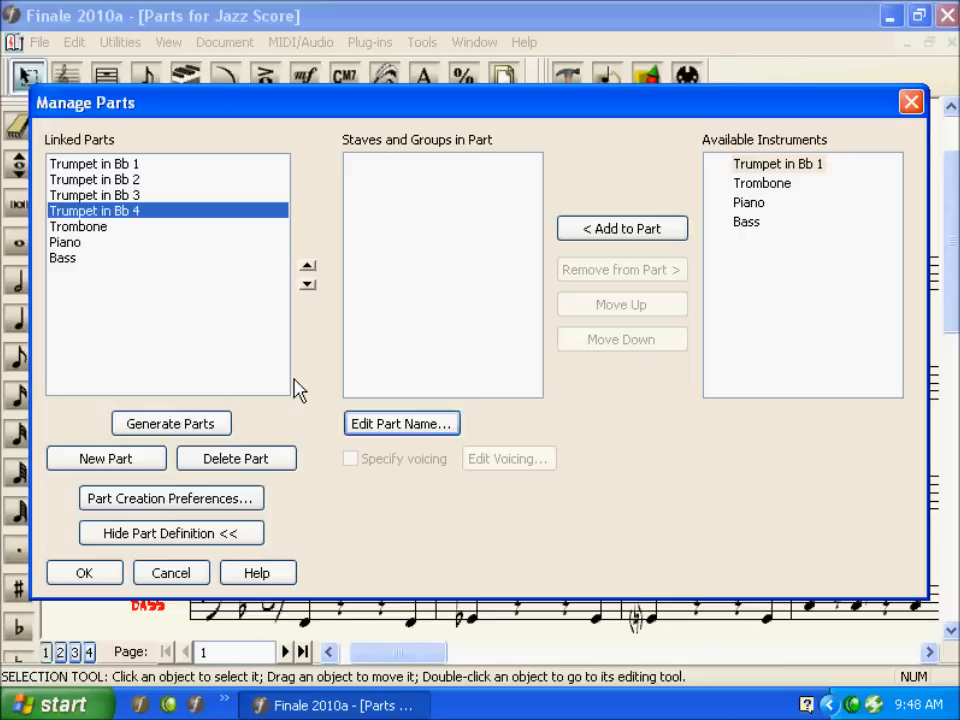
# Step: Add the Trumpet in Bb 1 staff to the Trumpet in Bb 2 part
pyautogui.click(146, 182)
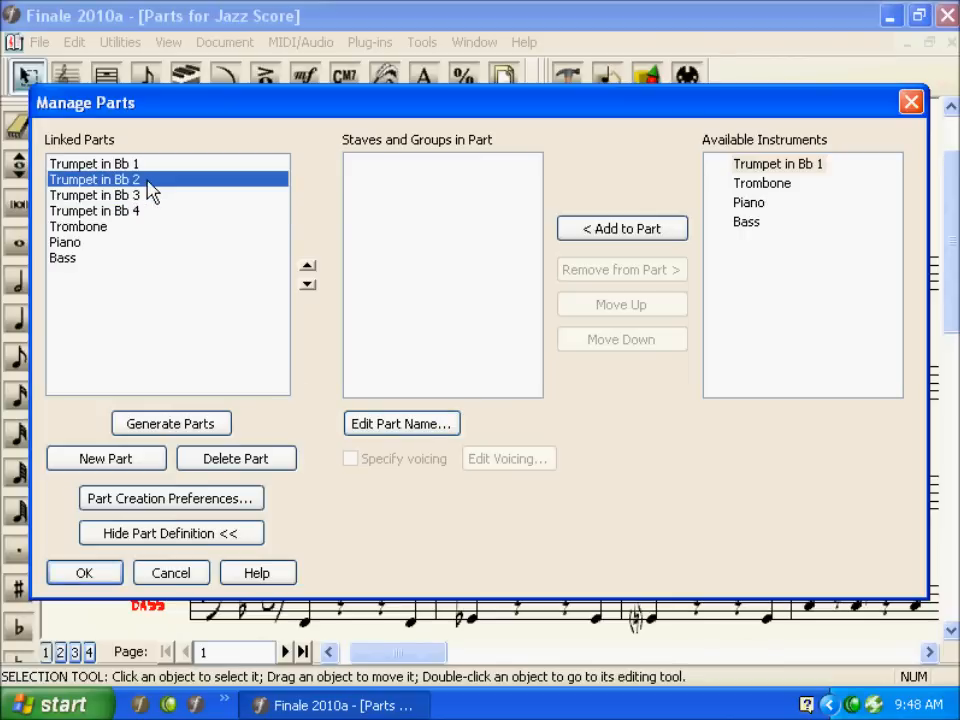
pyautogui.click(758, 166)
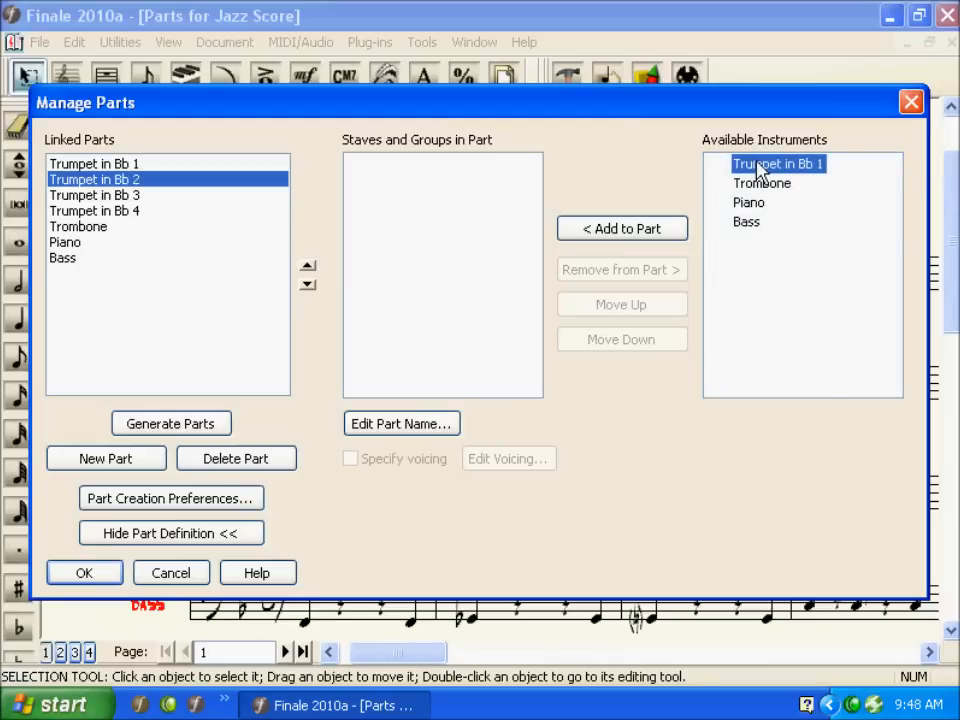
pyautogui.click(666, 229)
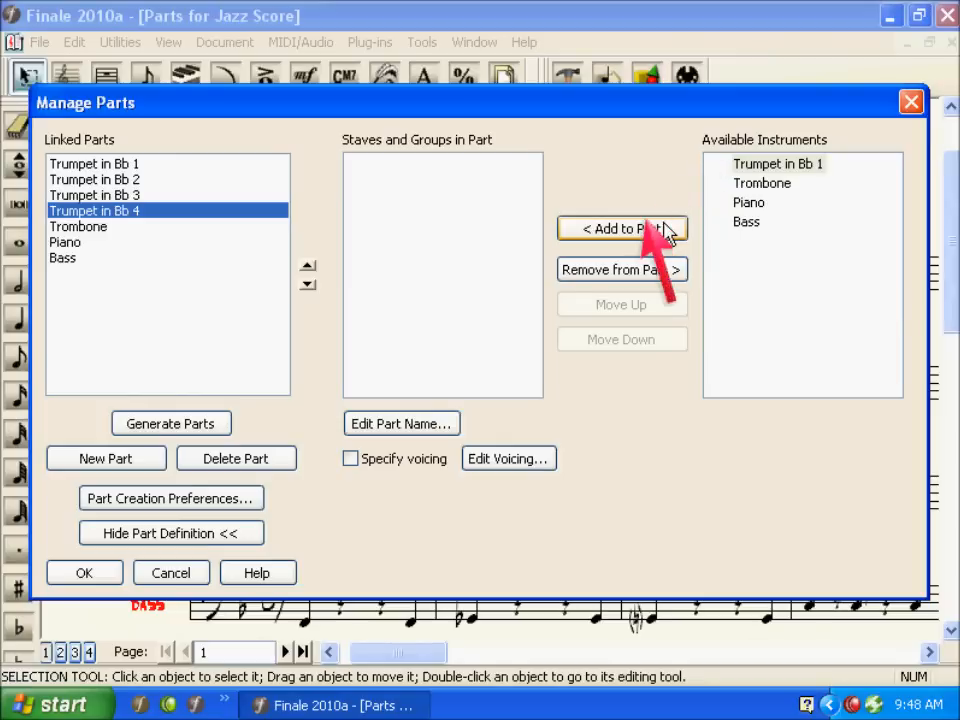
pyautogui.click(667, 230)
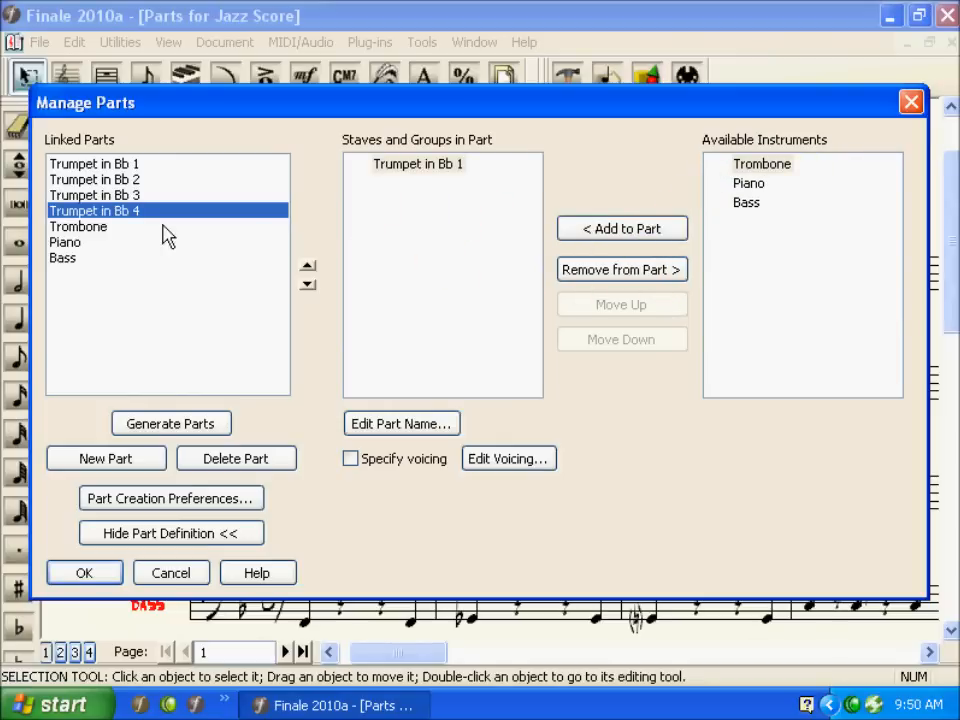
# Step: Open the voicing for the Trumpet in Bb 1 staff and choose to display selected notes from one or more layers
pyautogui.click(136, 165)
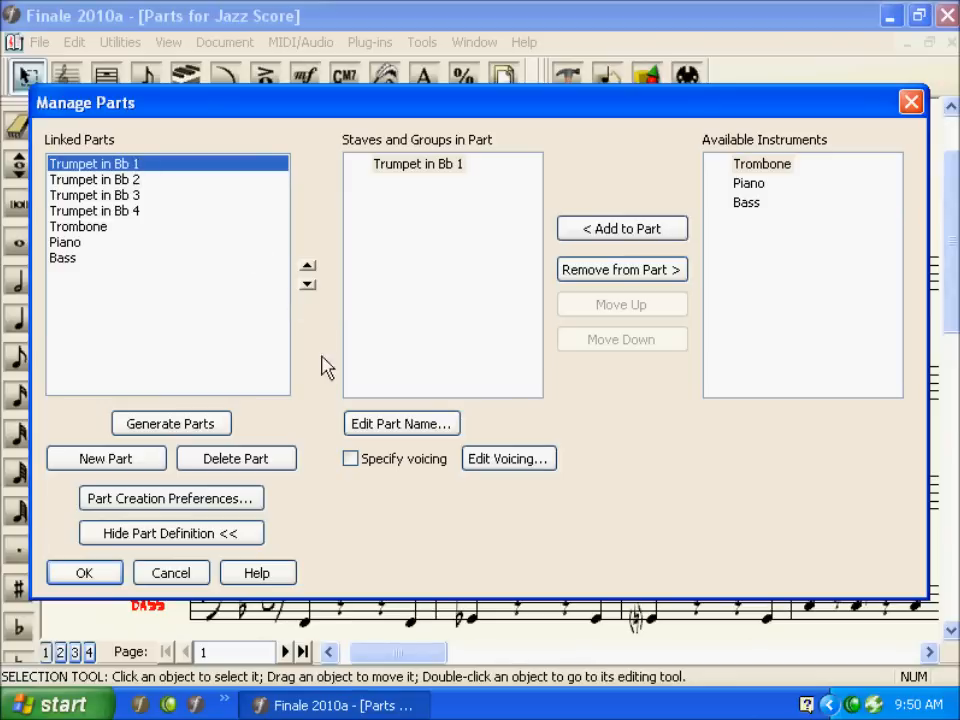
pyautogui.click(478, 462)
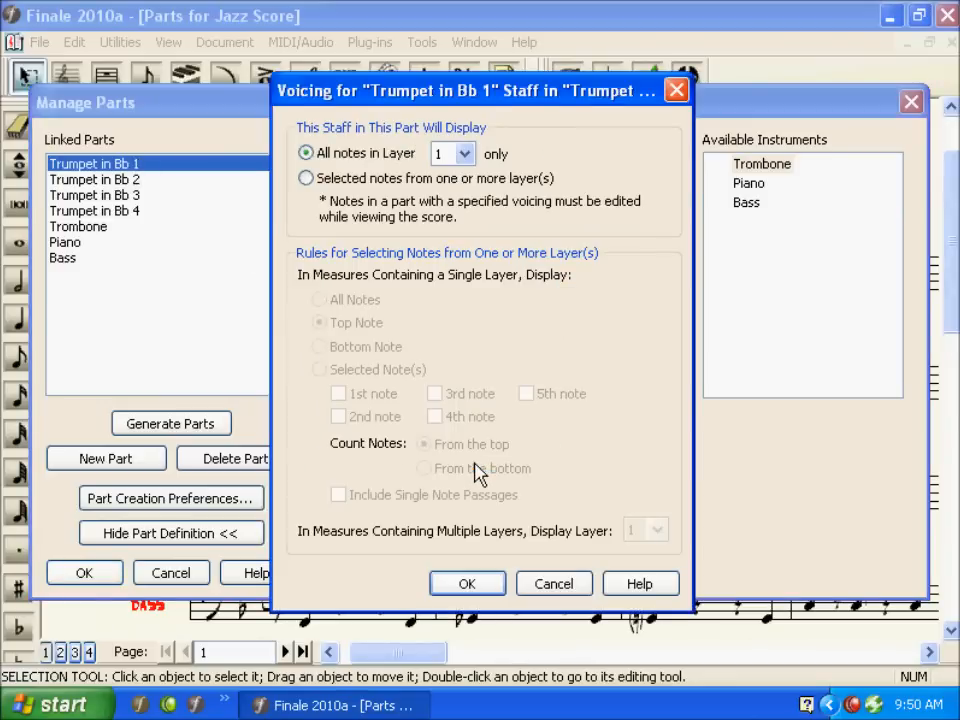
pyautogui.click(395, 179)
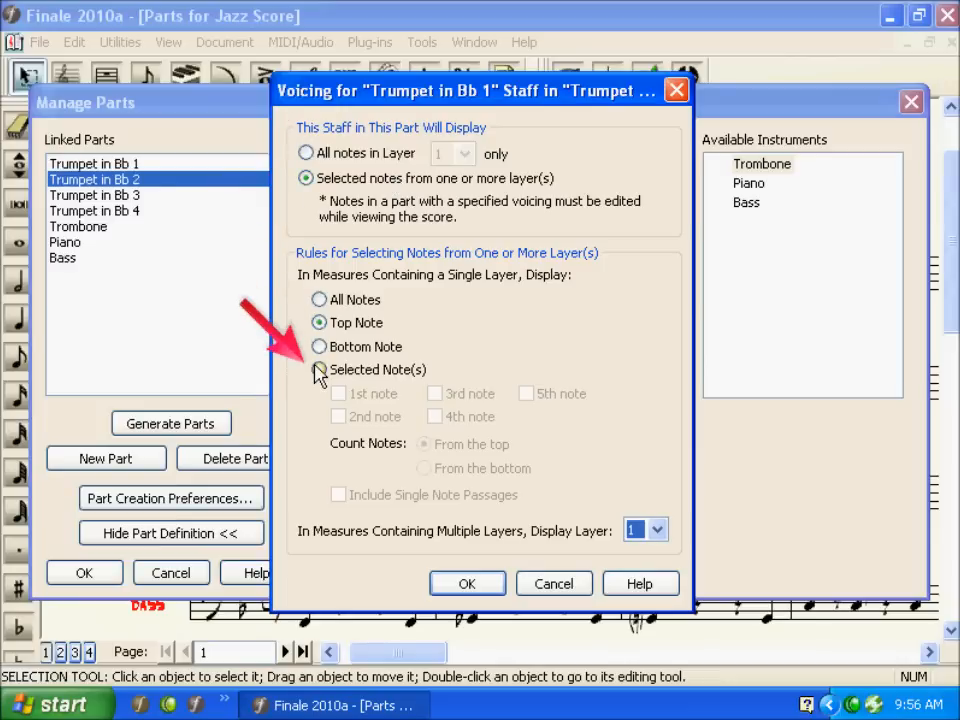
# Step: Set the voicing to the 2nd note from the top, include single-note passages, display layer 2, and confirm the parts
pyautogui.click(318, 370)
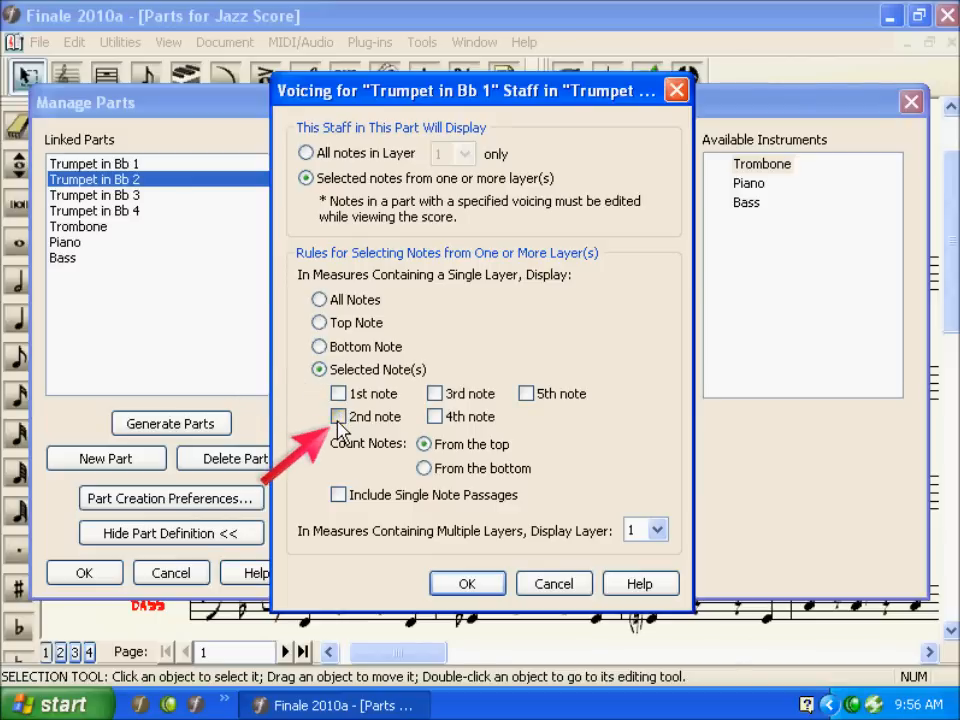
pyautogui.click(339, 417)
pyautogui.click(339, 496)
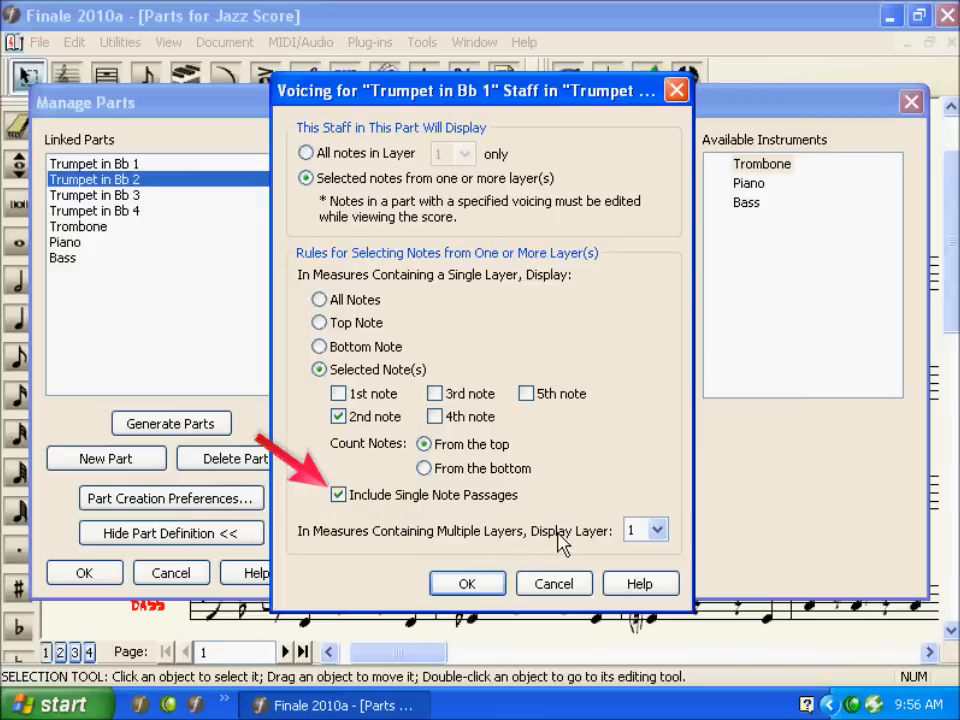
pyautogui.click(663, 532)
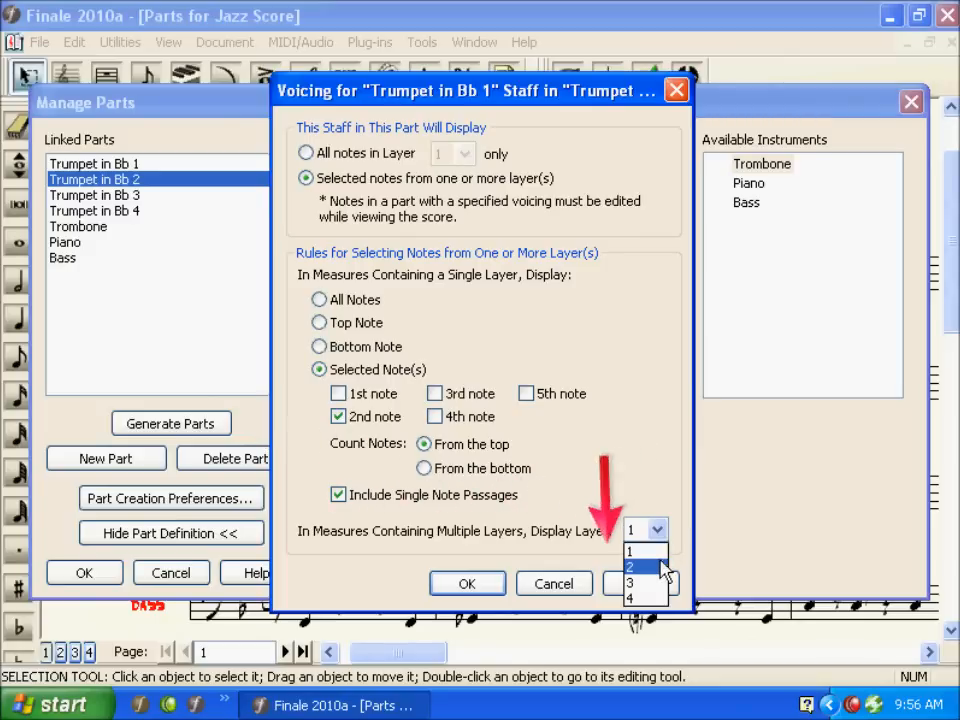
pyautogui.click(662, 567)
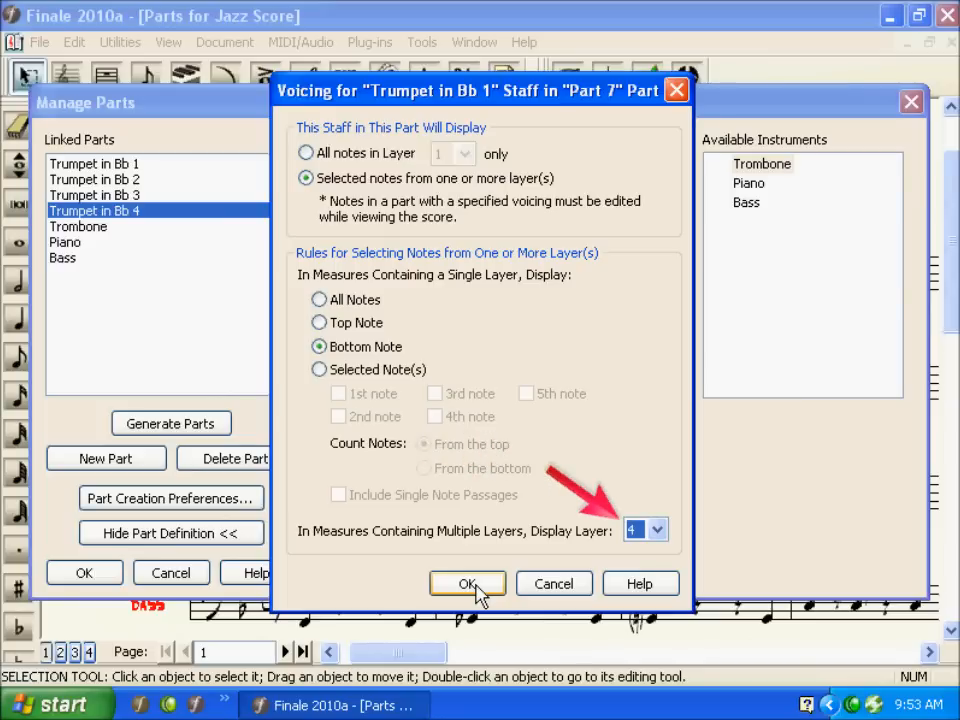
pyautogui.click(467, 584)
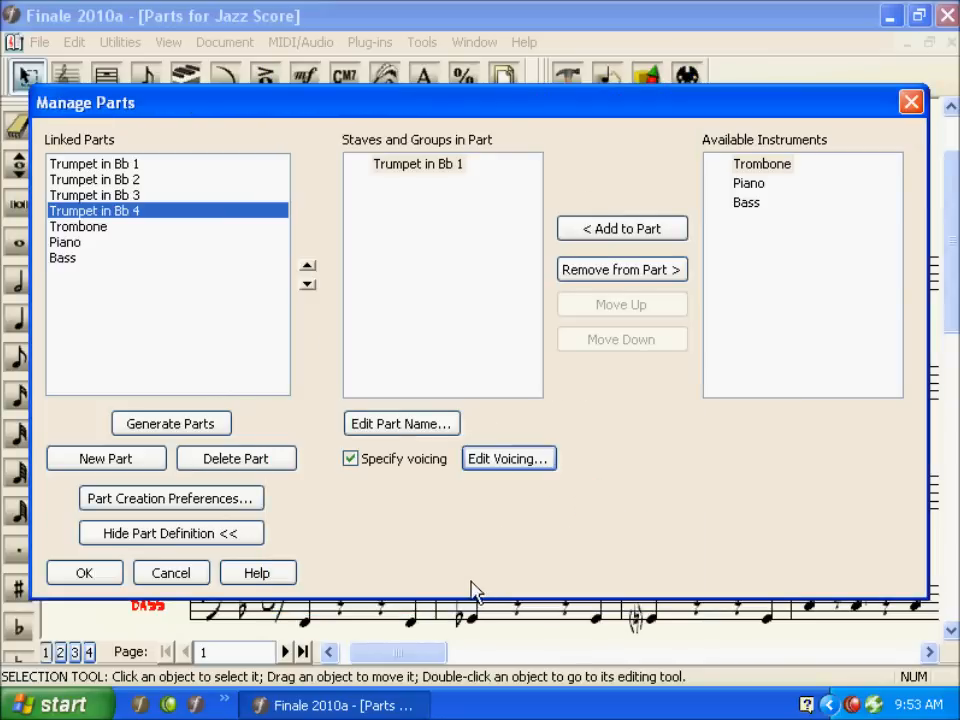
pyautogui.click(111, 572)
# Step: Cycle through the linked parts to view each trumpet part
pyautogui.press('ctrl')
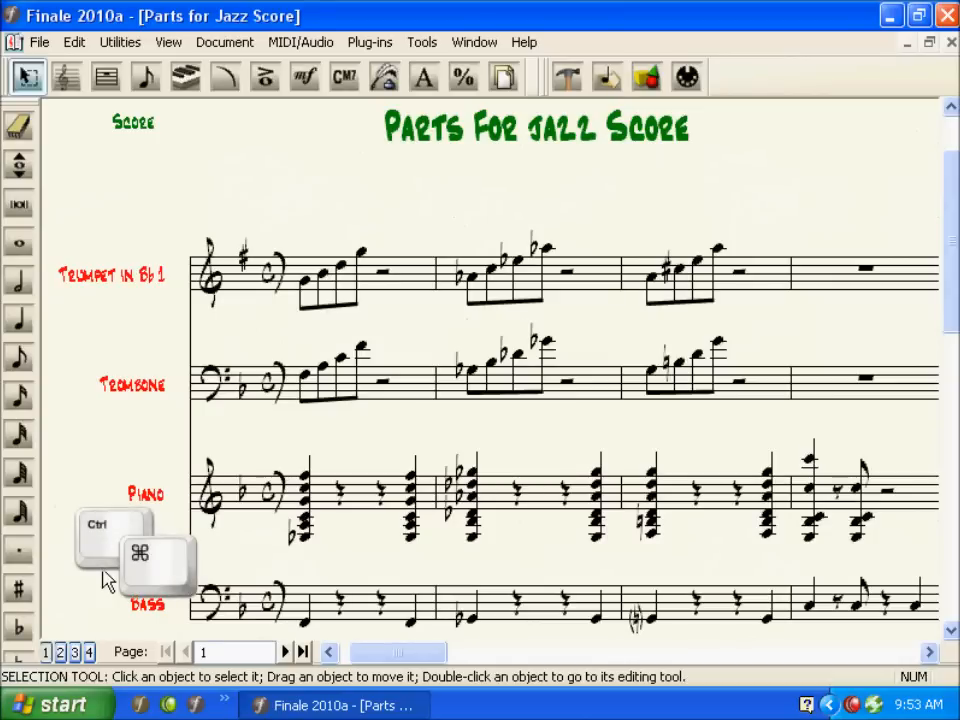
pyautogui.hotkey('ctrl', 'alt')
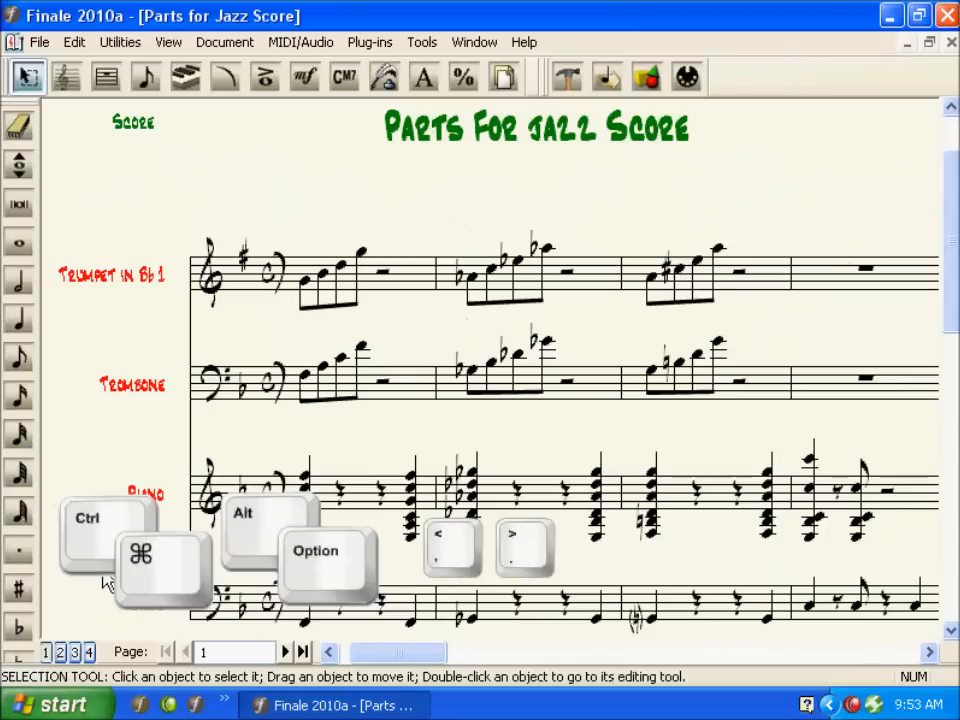
pyautogui.hotkey('ctrl', 'alt', '.')
pyautogui.hotkey('ctrl', 'alt', '.')
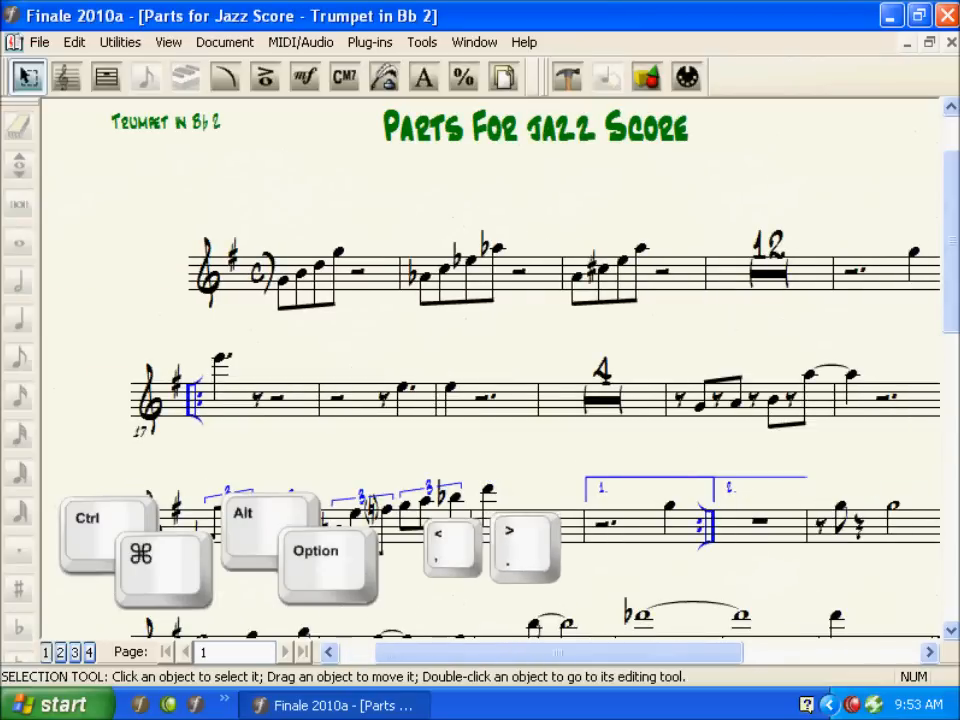
pyautogui.hotkey('ctrl', 'alt', '.')
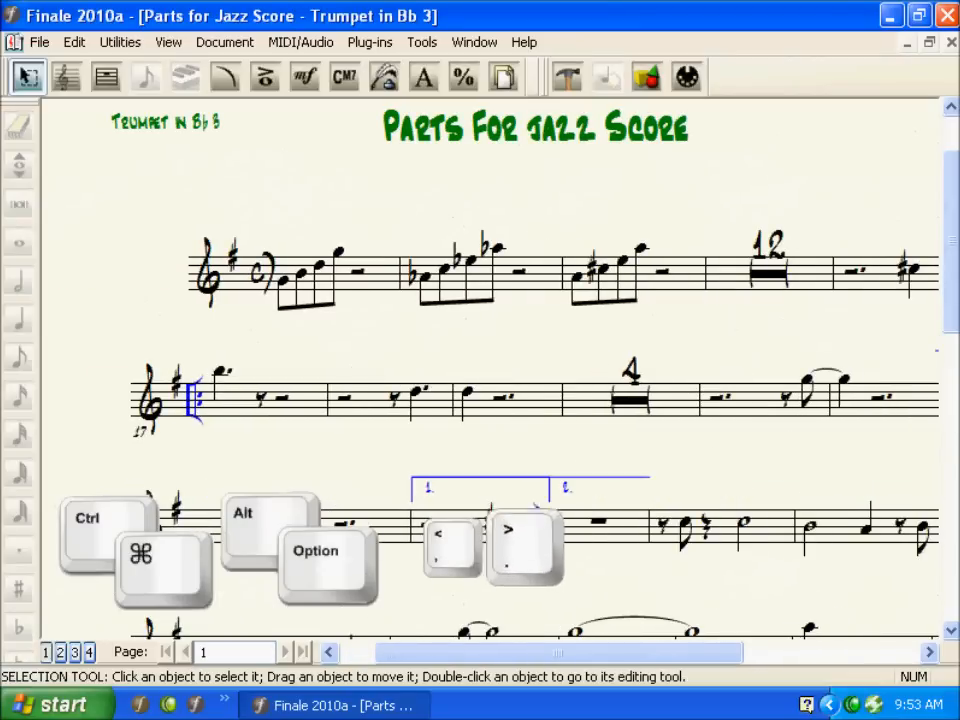
pyautogui.hotkey('ctrl', 'alt', '.')
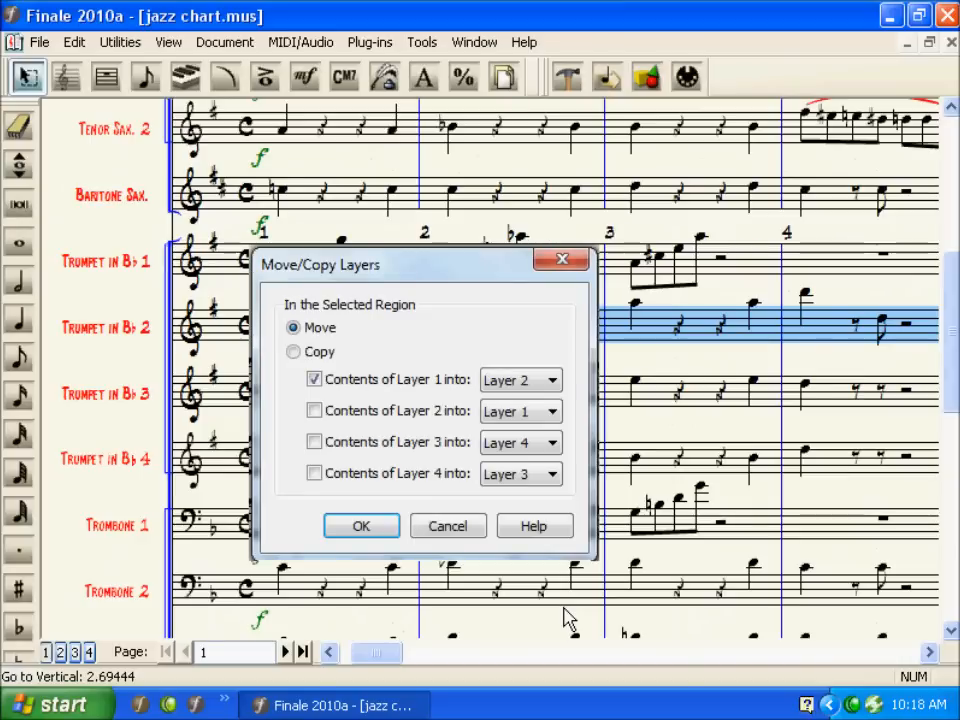
# Step: Move the layer 1 contents of the selected Trumpet in Bb 2 measures into layer 2
pyautogui.press('Return')
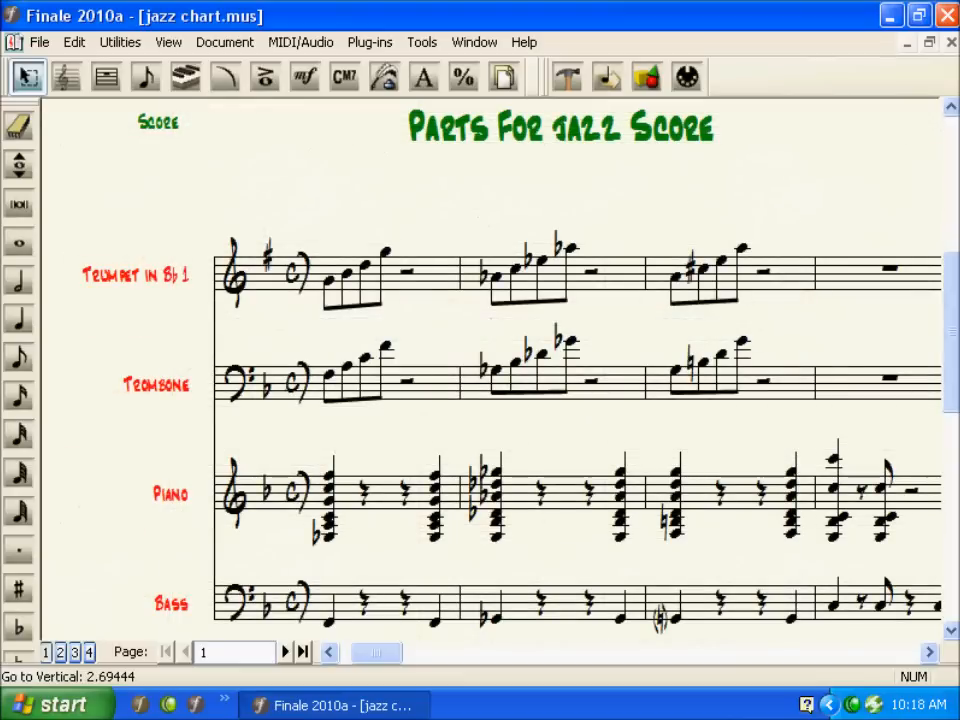
# Step: Show only the active layer and paste the copied music into the first Trumpet in Bb 1 measure
pyautogui.click(229, 42)
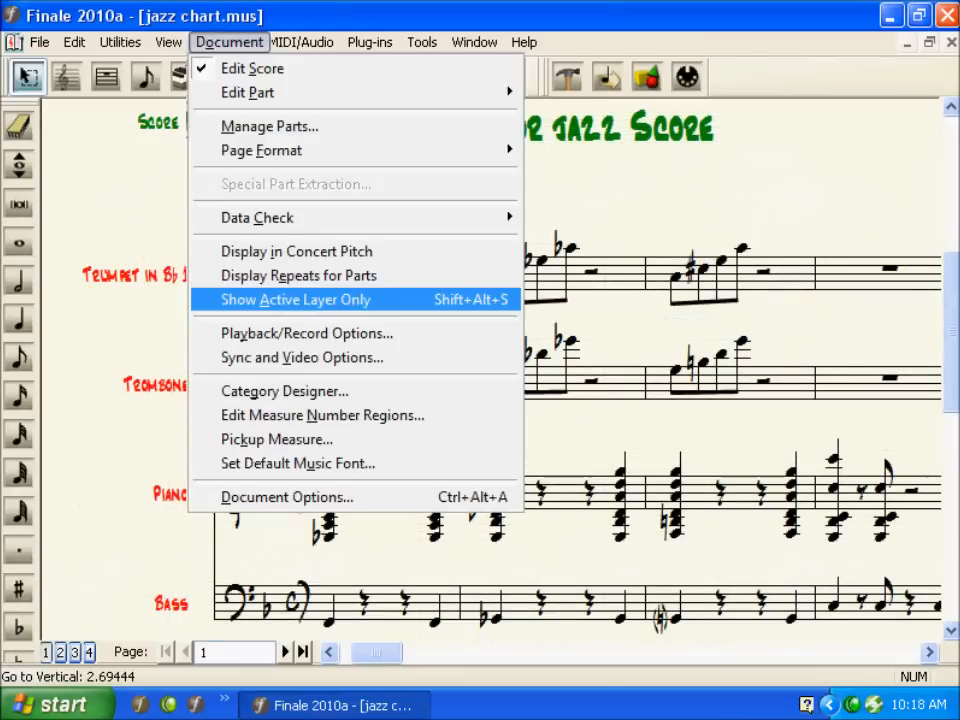
pyautogui.press('Return')
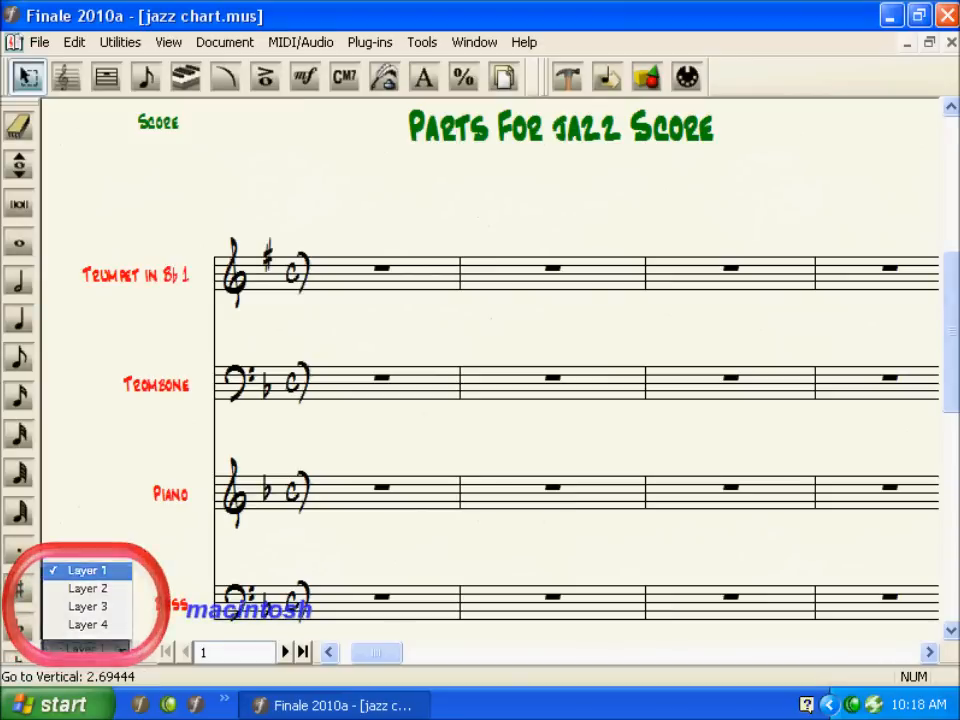
pyautogui.click(382, 273)
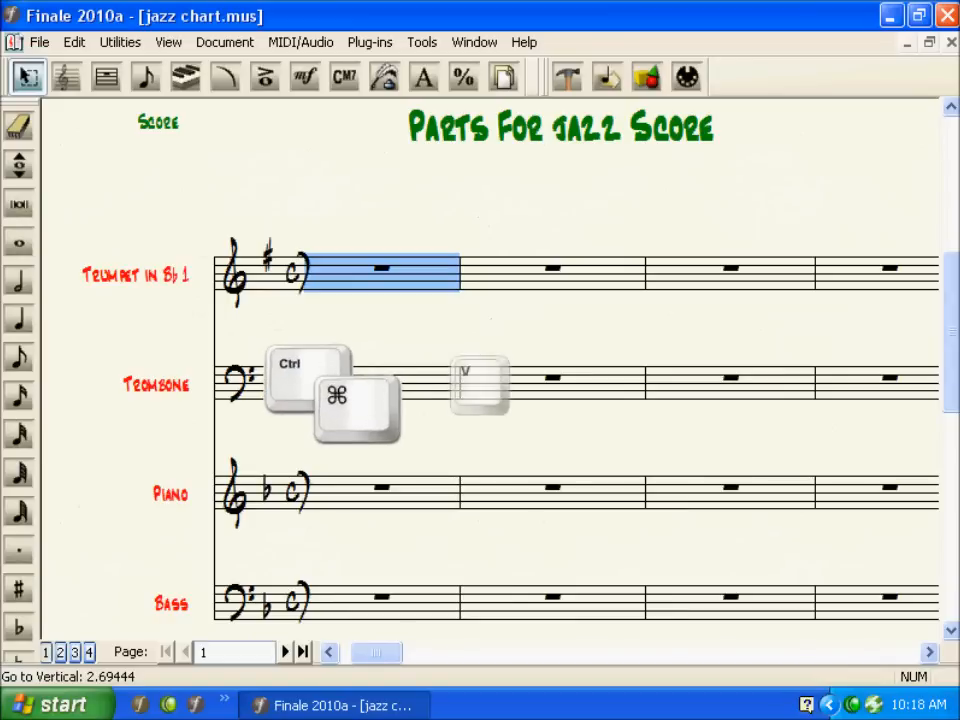
pyautogui.hotkey('ctrl', 'v')
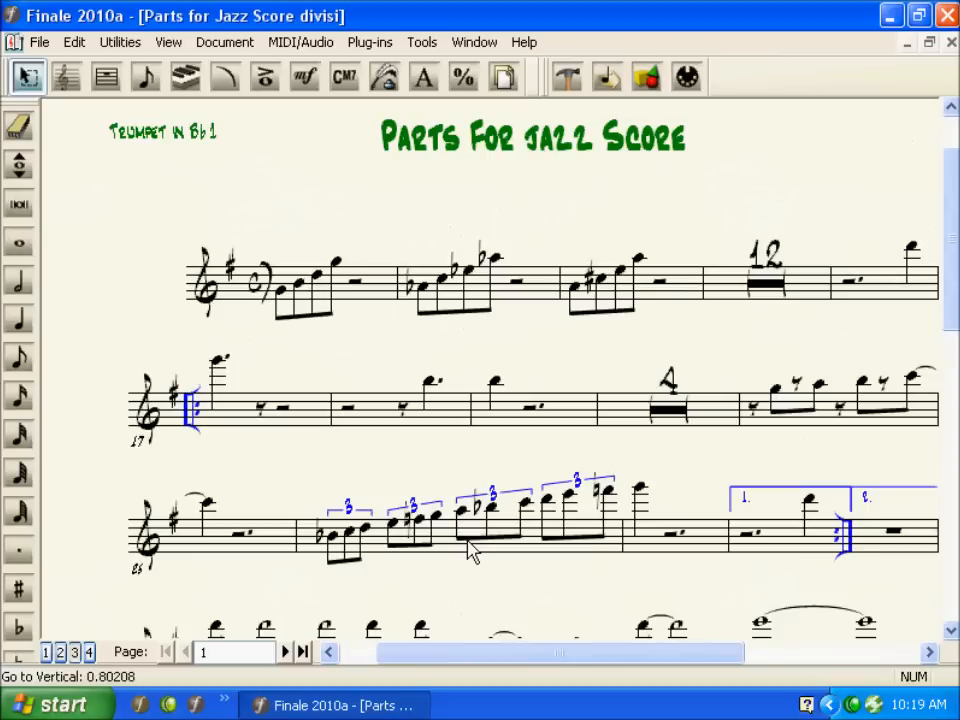
# Step: Cycle through the linked trumpet parts of the divisi jazz score
pyautogui.hotkey('ctrl', 'alt', '.')
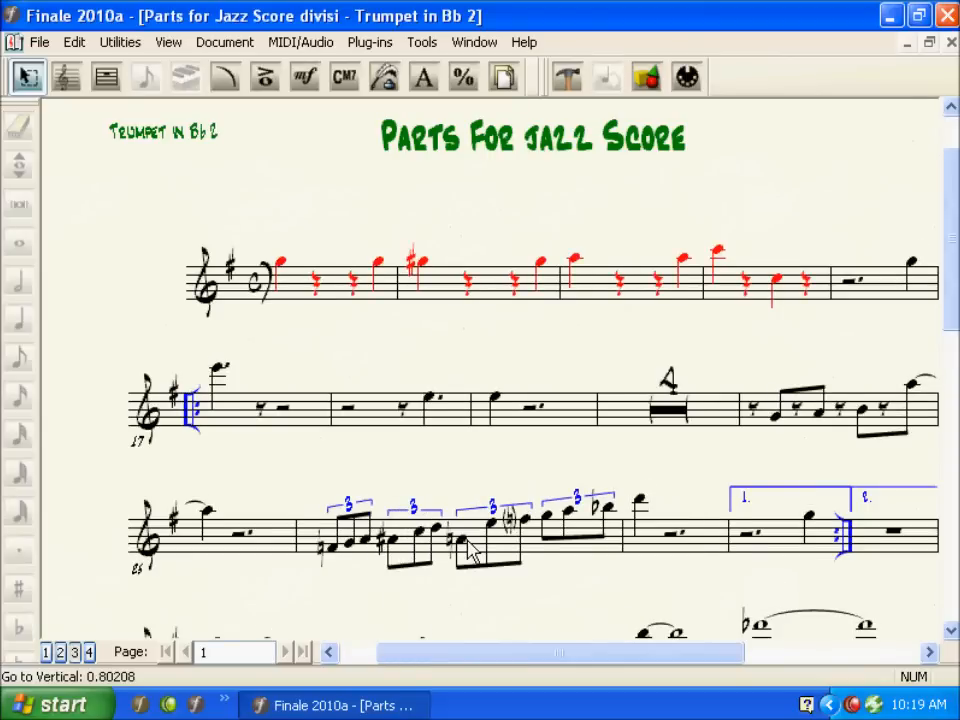
pyautogui.hotkey('ctrl', 'alt', '.')
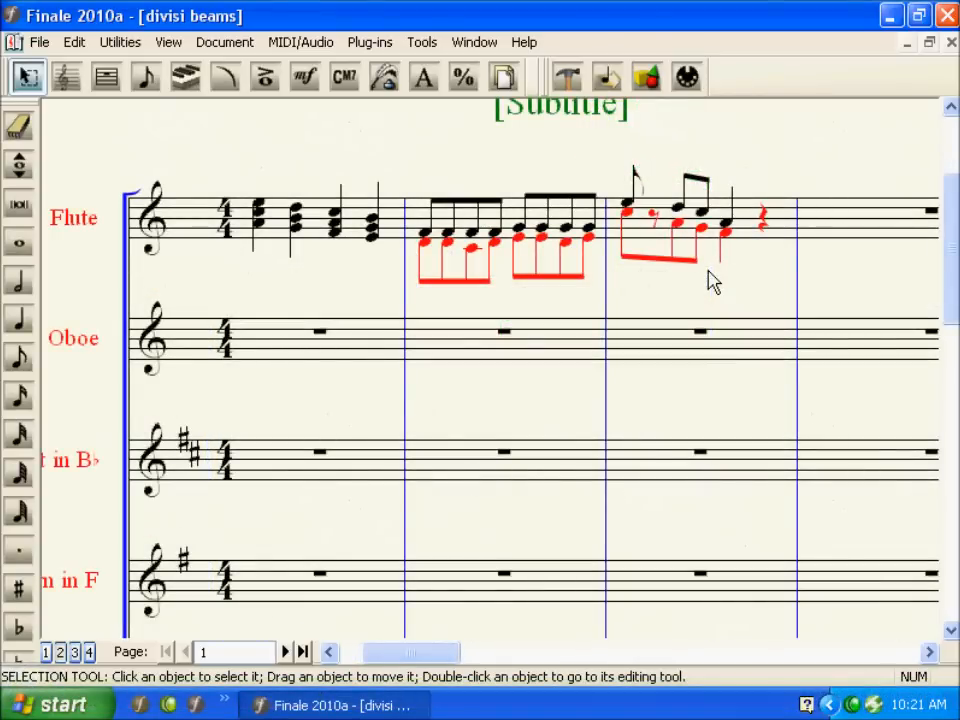
# Step: With only the active layer shown, flip the stems up in the Flute's second and third measures
pyautogui.click(242, 50)
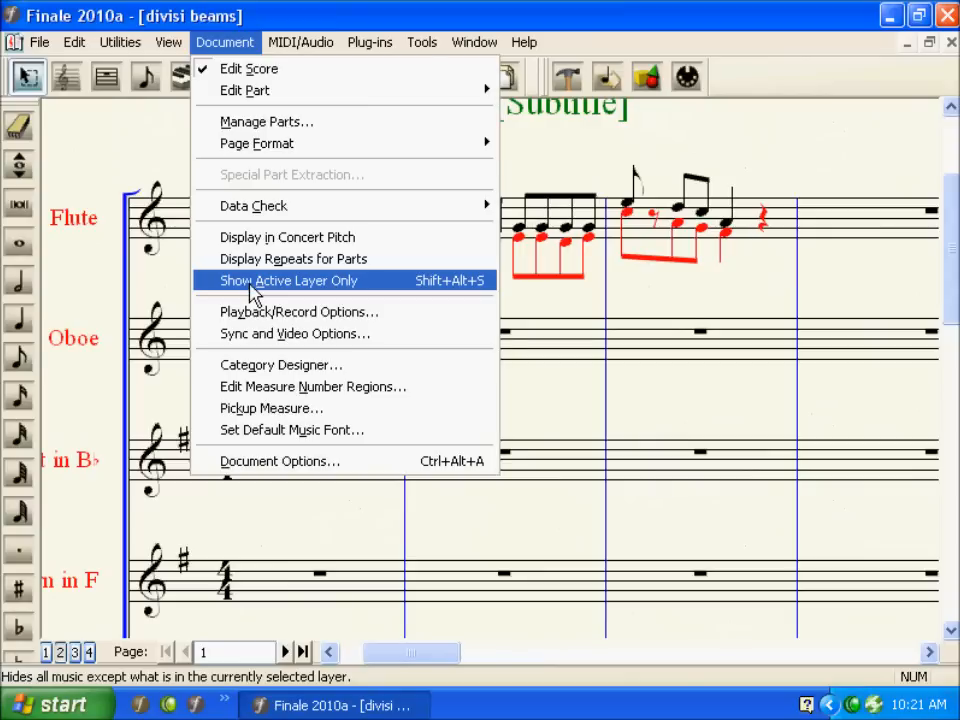
pyautogui.click(253, 286)
pyautogui.click(469, 246)
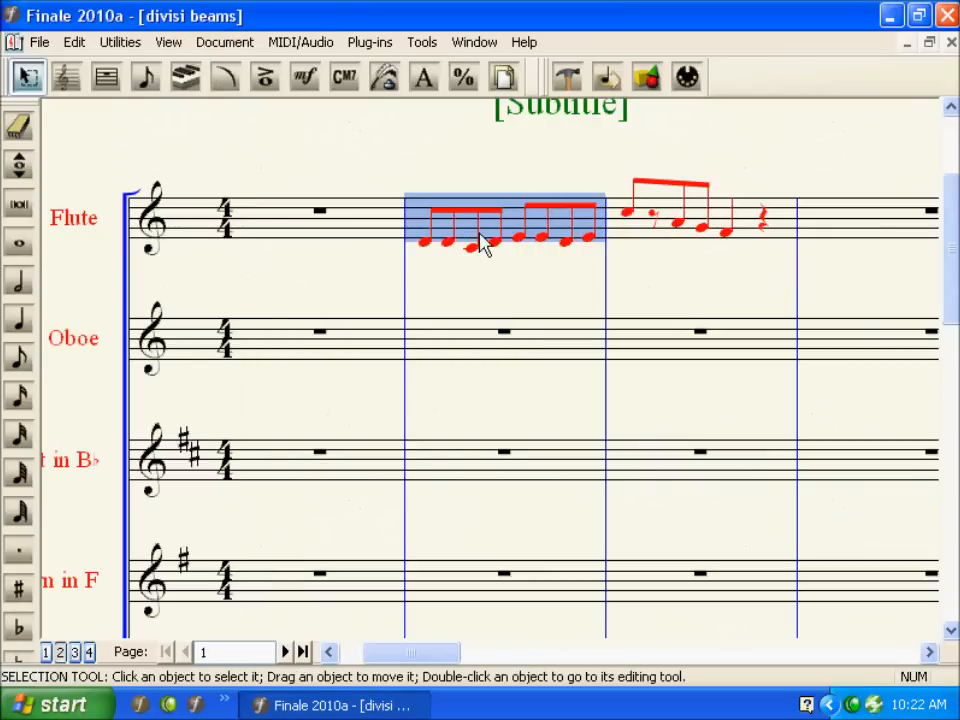
pyautogui.keyDown('shift'); pyautogui.click(621, 240); pyautogui.keyUp('shift')
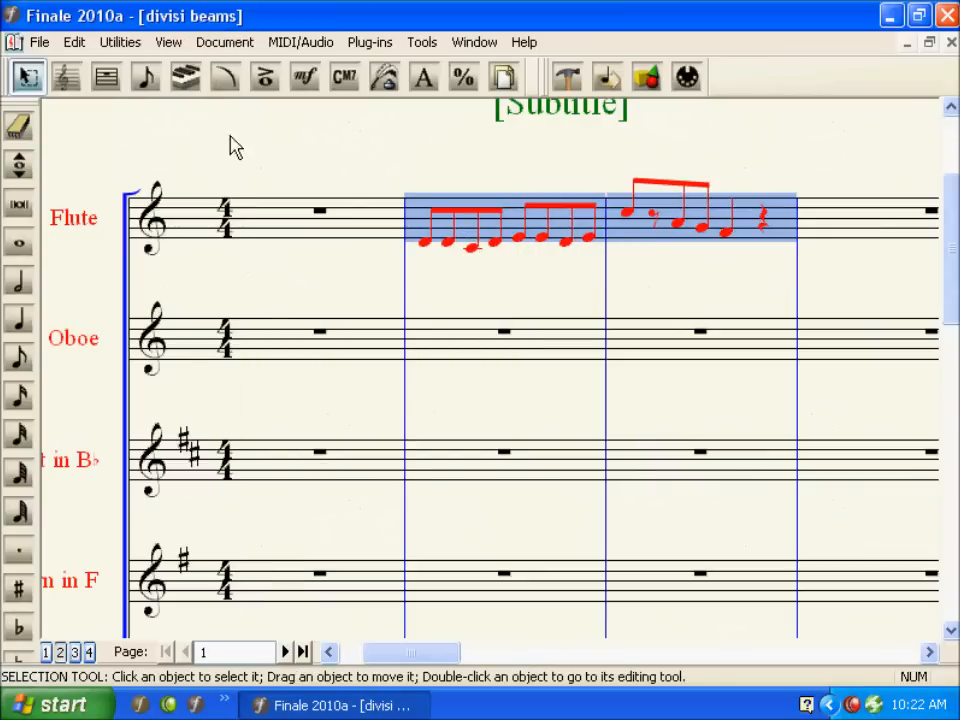
pyautogui.click(133, 48)
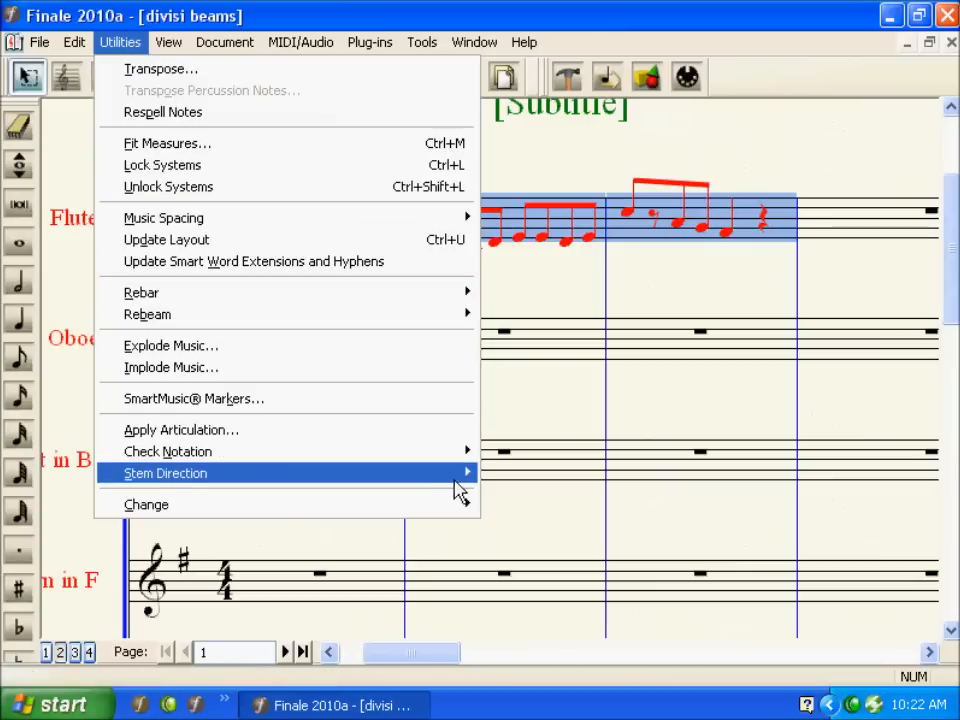
pyautogui.moveTo(472, 488)
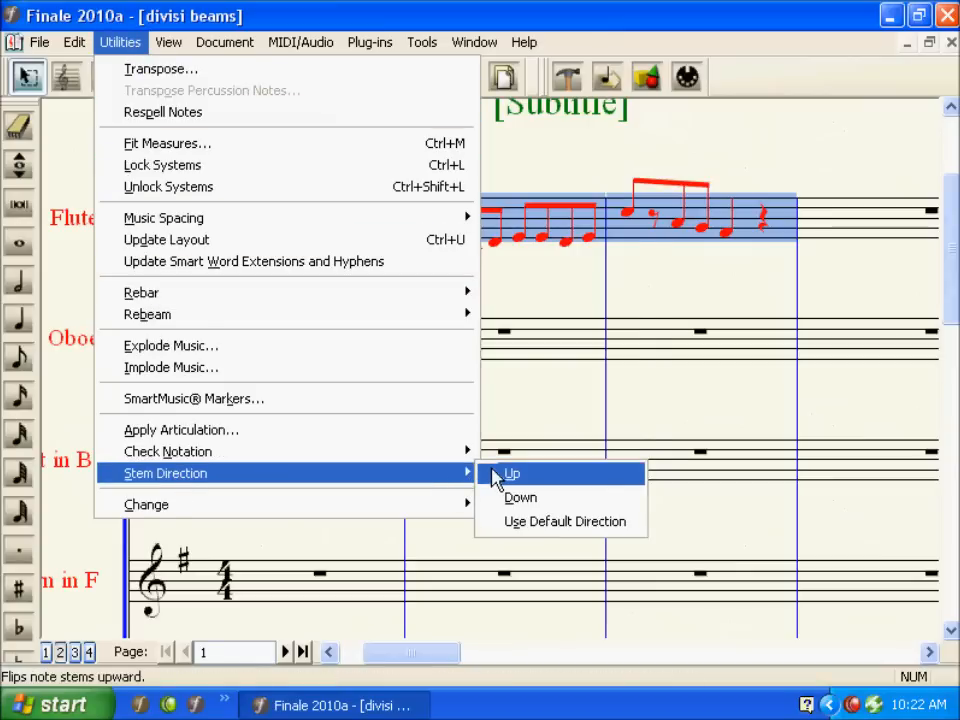
pyautogui.click(497, 474)
# Step: Turn off showing only the active layer so all layers are displayed
pyautogui.click(227, 48)
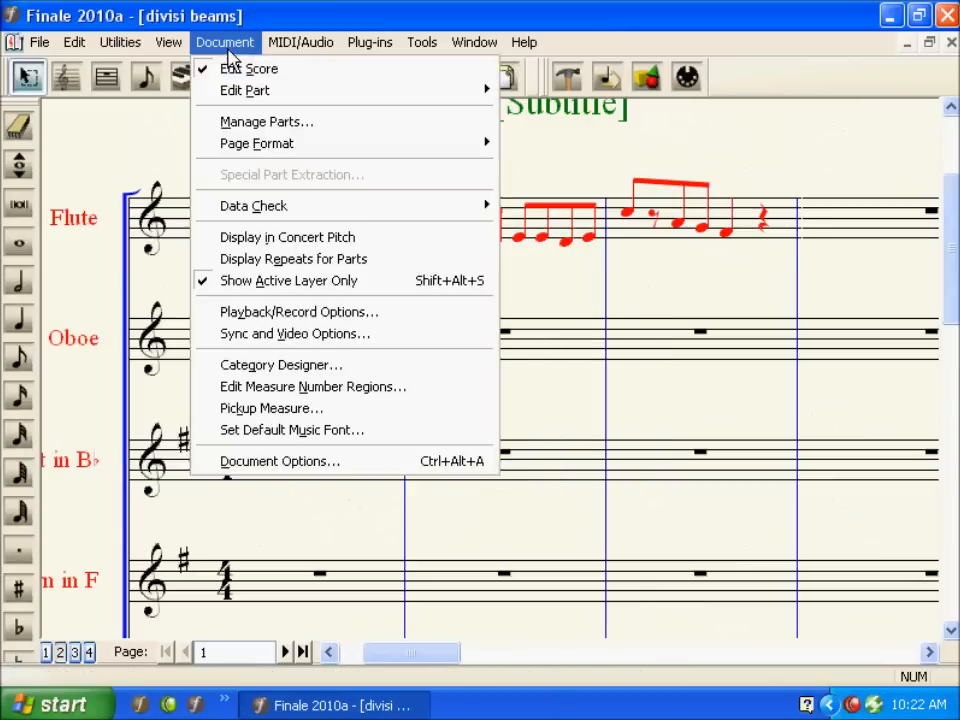
pyautogui.click(252, 283)
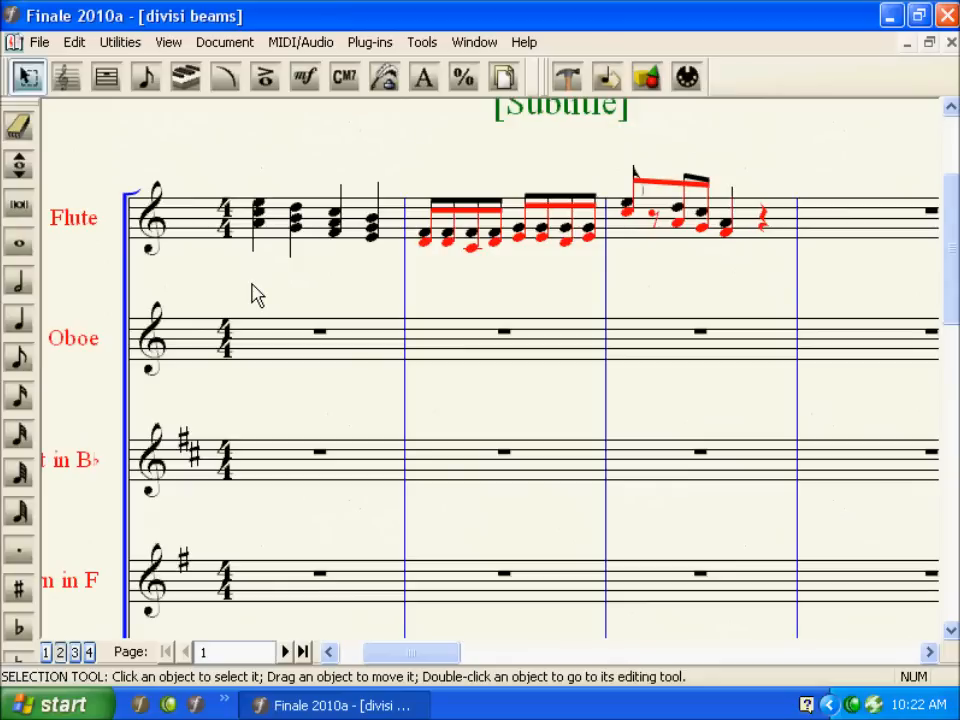
pyautogui.click(474, 42)
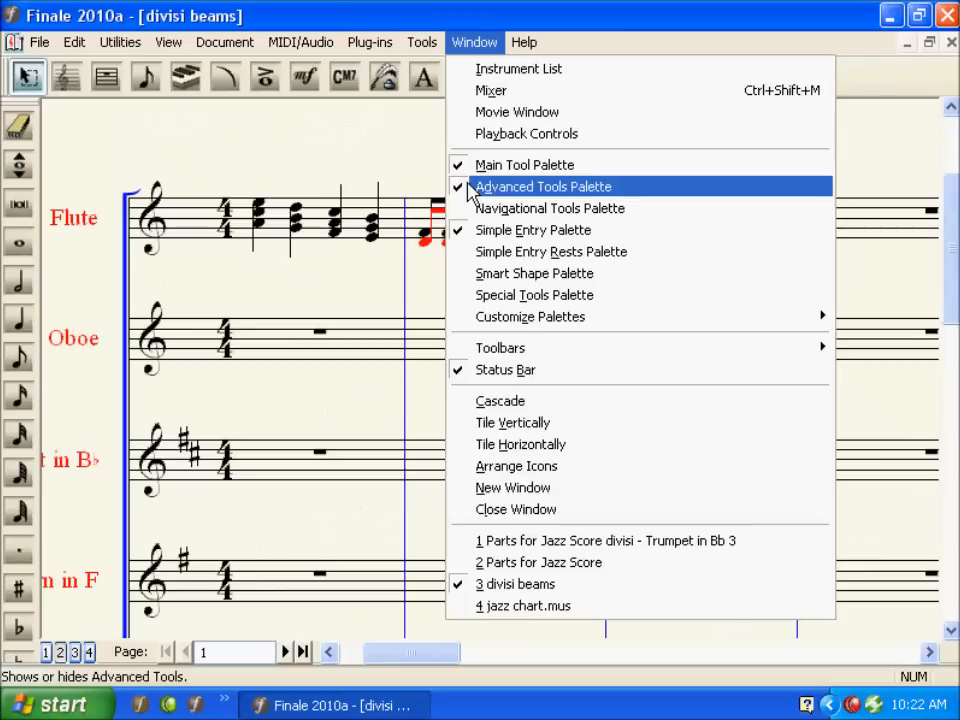
pyautogui.click(386, 180)
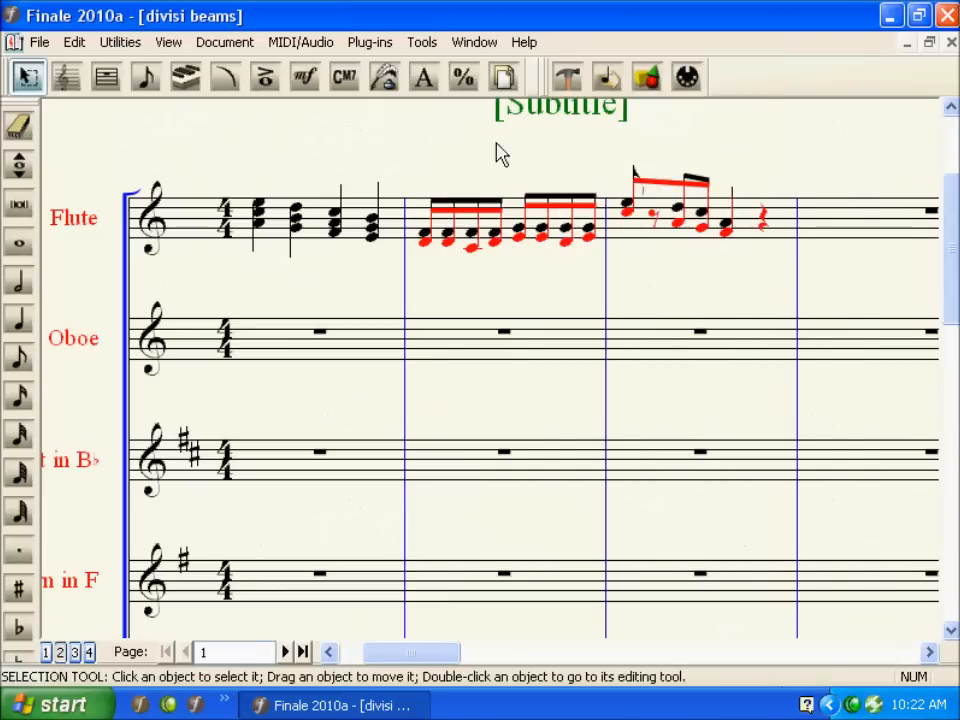
# Step: Adjust the thickness of the beams in the Flute's second measure with the Beam Width tool
pyautogui.click(567, 79)
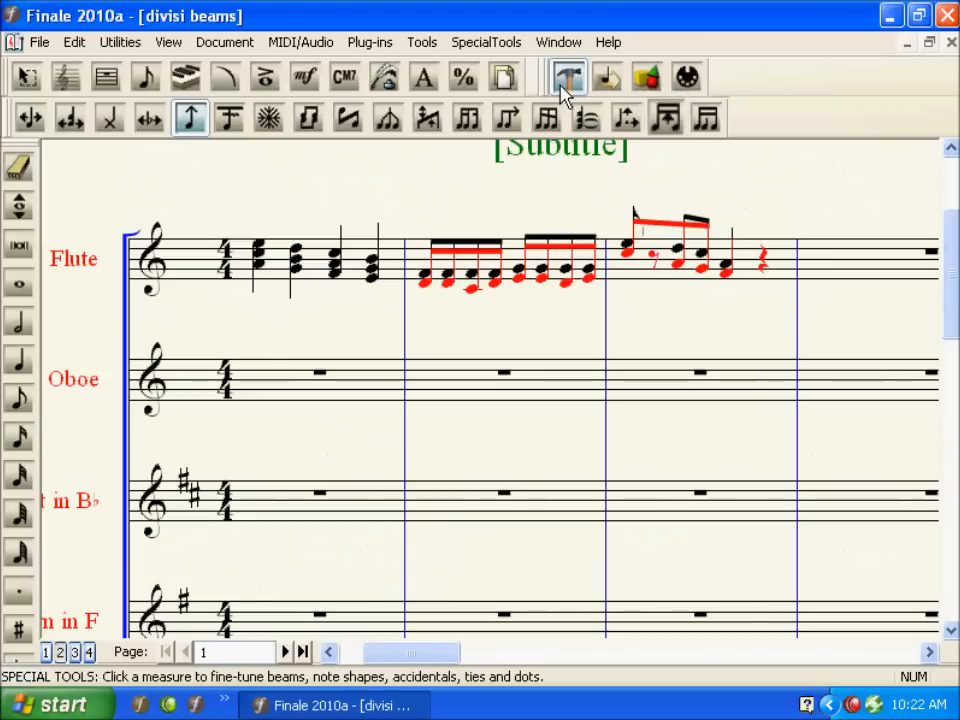
pyautogui.click(655, 128)
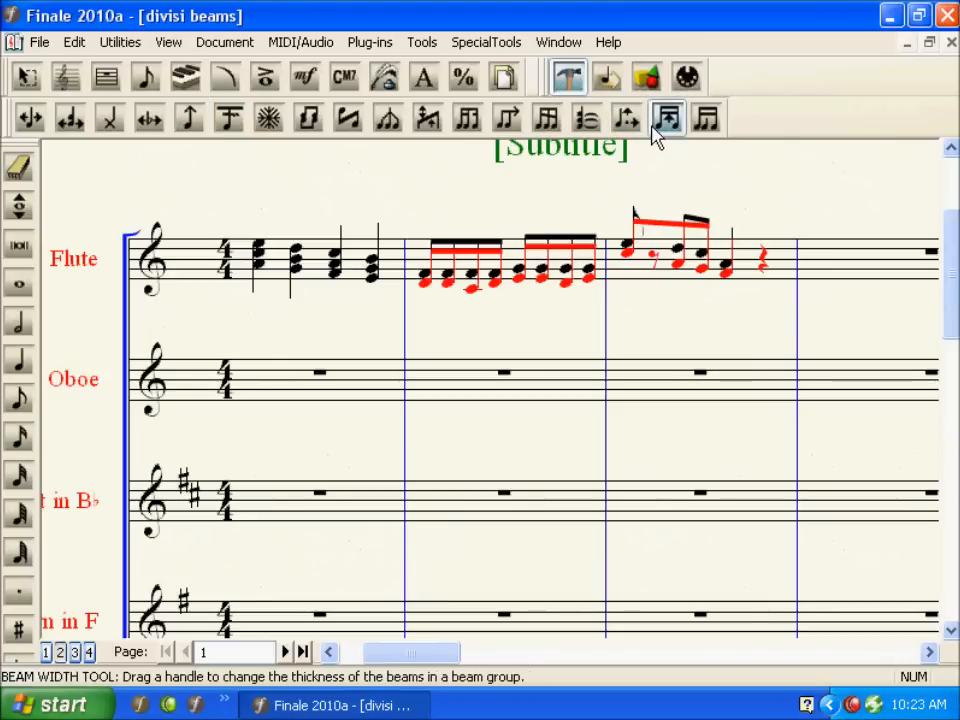
pyautogui.click(512, 263)
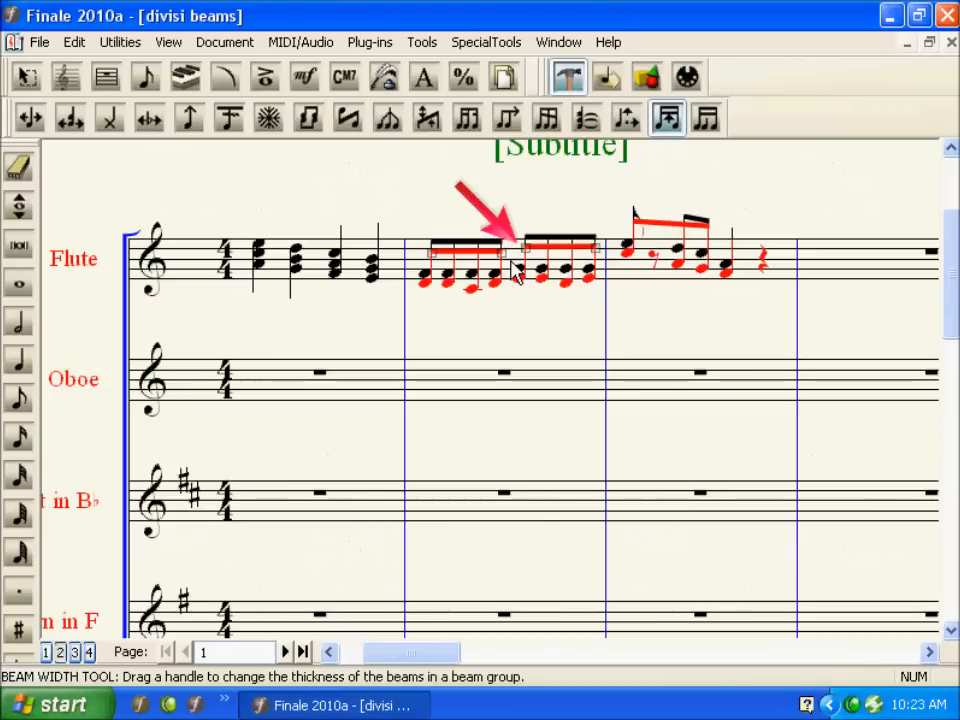
pyautogui.moveTo(421, 228); pyautogui.dragTo(613, 275)
pyautogui.press('Up')
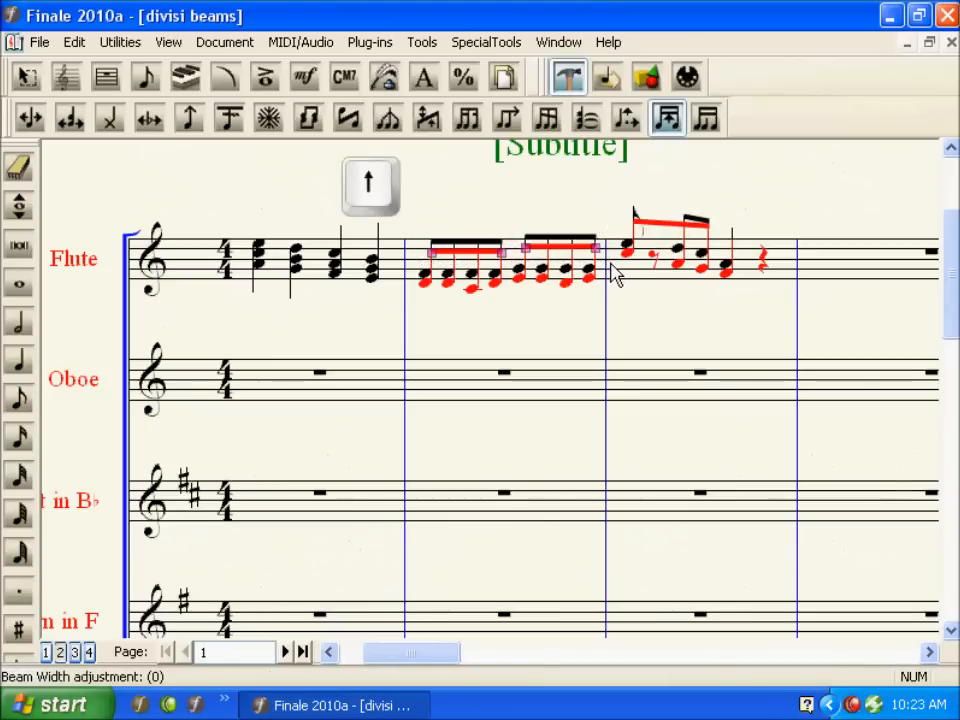
pyautogui.press('Up')
pyautogui.press('Up')
pyautogui.press('Up')
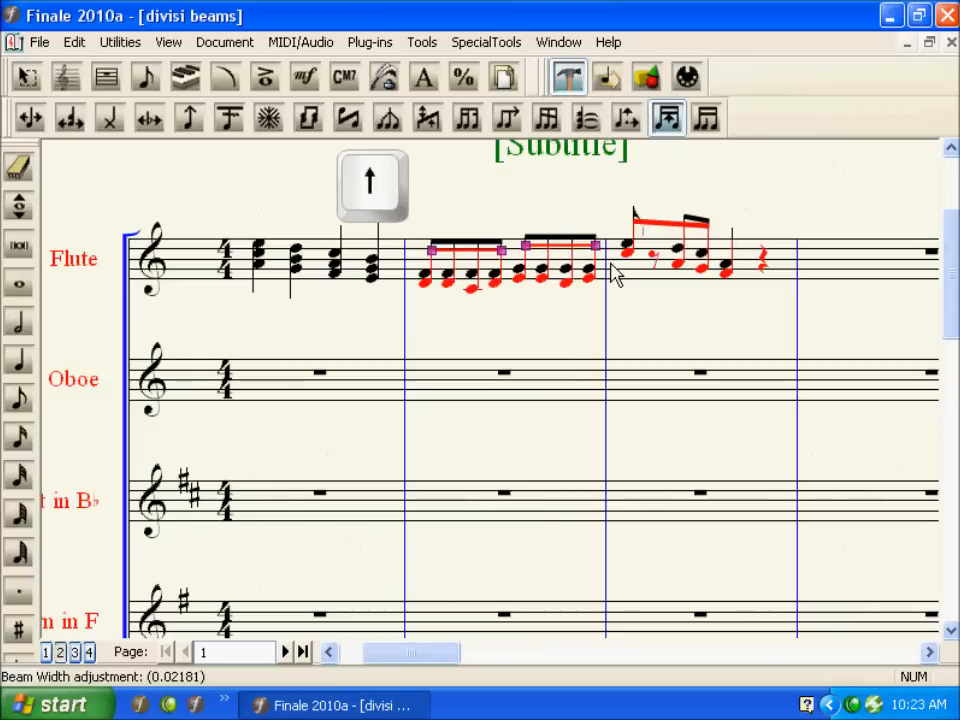
pyautogui.press('Up')
pyautogui.press('Up')
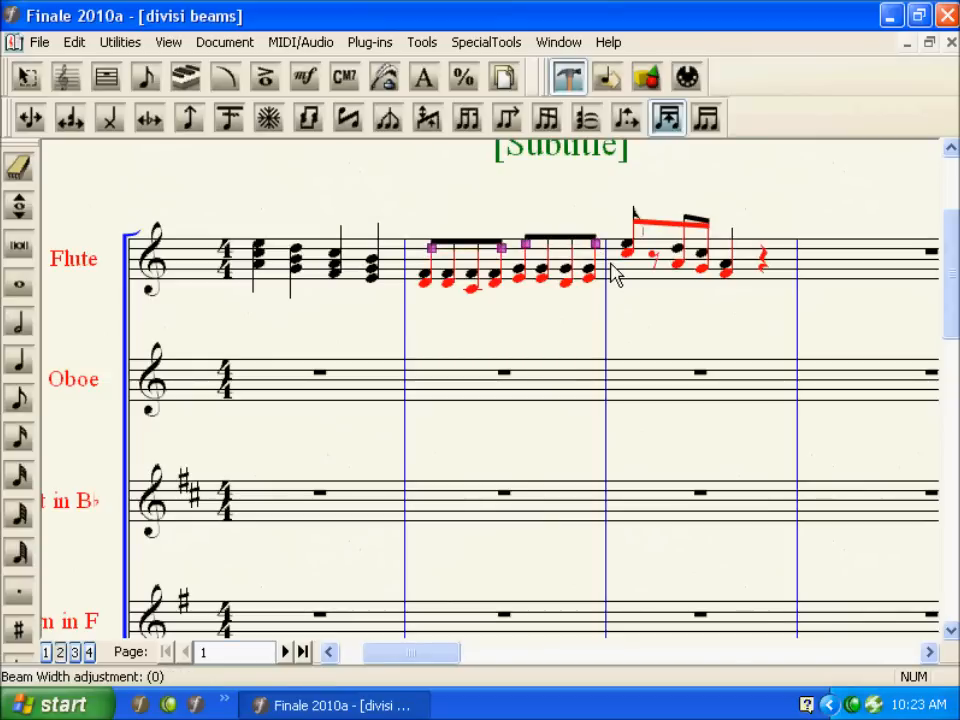
# Step: Adjust the thickness of the beams in the Flute's third measure with the Beam Width tool
pyautogui.moveTo(622, 200); pyautogui.dragTo(730, 246)
pyautogui.press('Up')
pyautogui.press('Up')
pyautogui.press('Up')
pyautogui.press('Up')
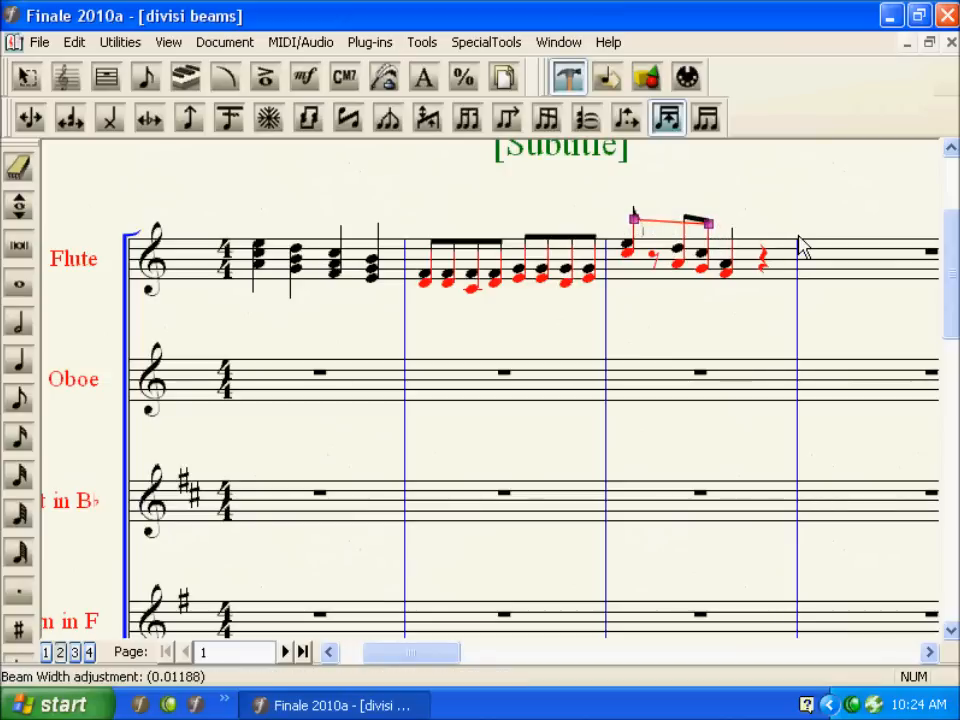
pyautogui.press('Up')
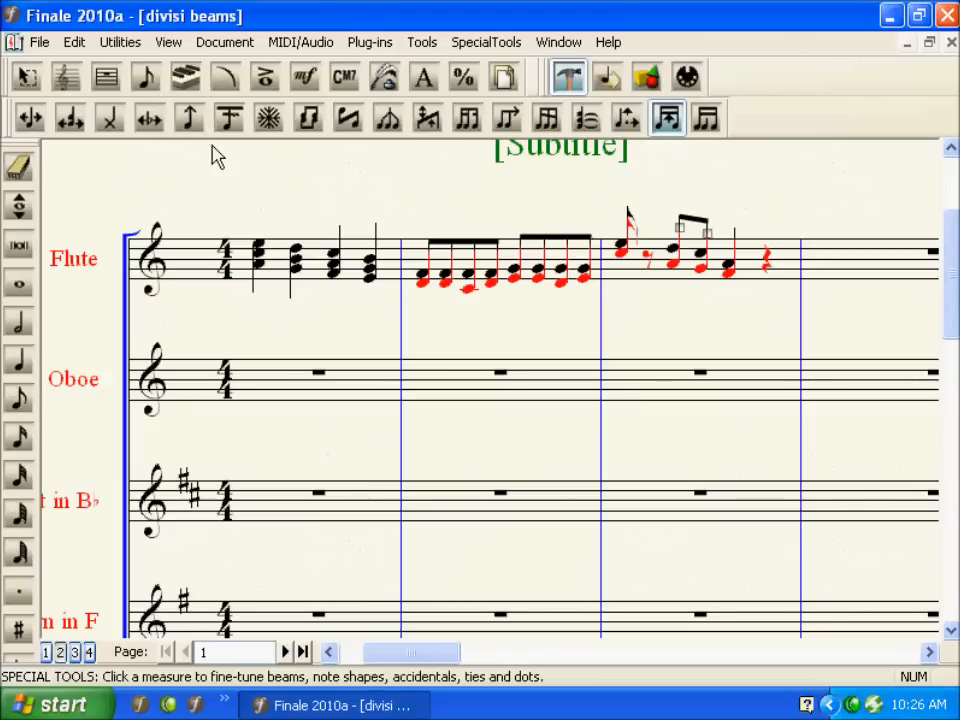
# Step: Lengthen the stem of the first note in the Flute's third measure with the Stem Length tool
pyautogui.click(192, 126)
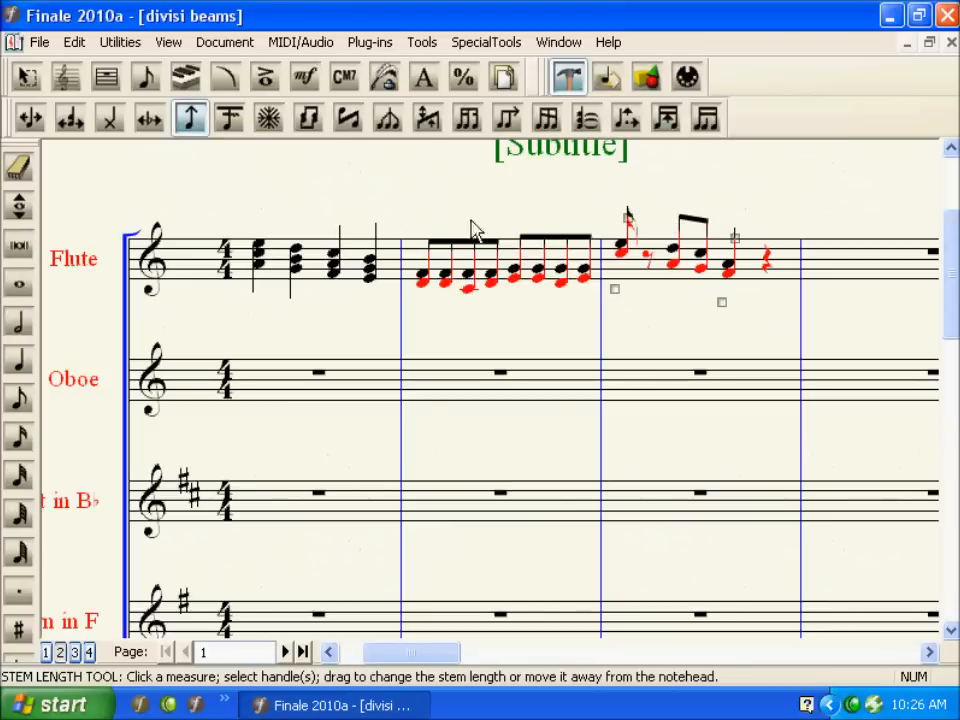
pyautogui.click(628, 217)
pyautogui.press('Up')
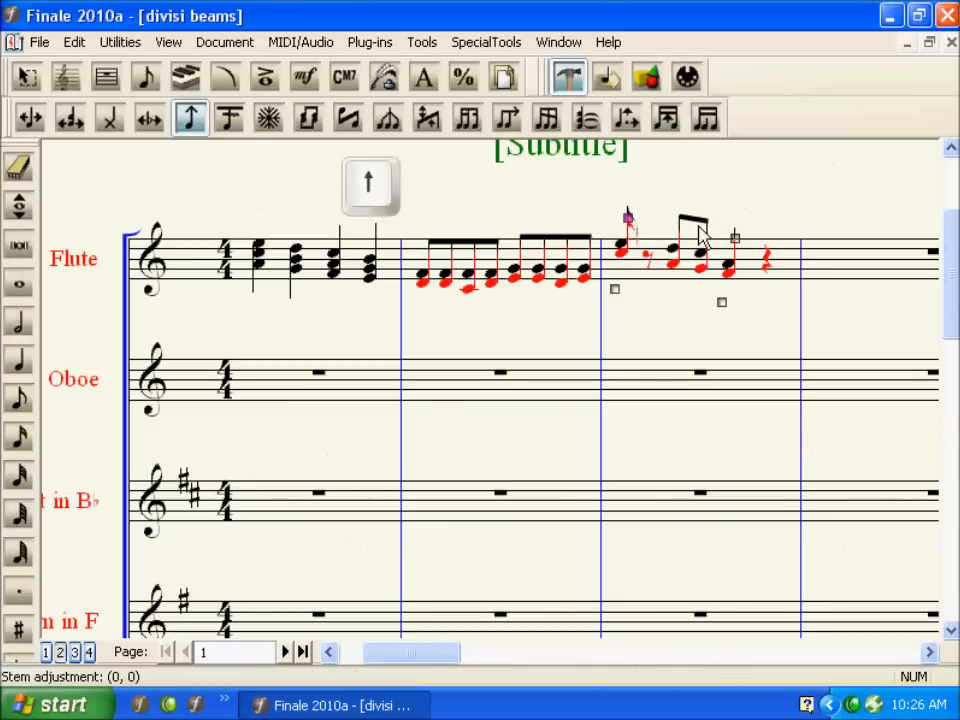
pyautogui.press('Up')
pyautogui.press('Up')
pyautogui.press('Up')
pyautogui.press('Up')
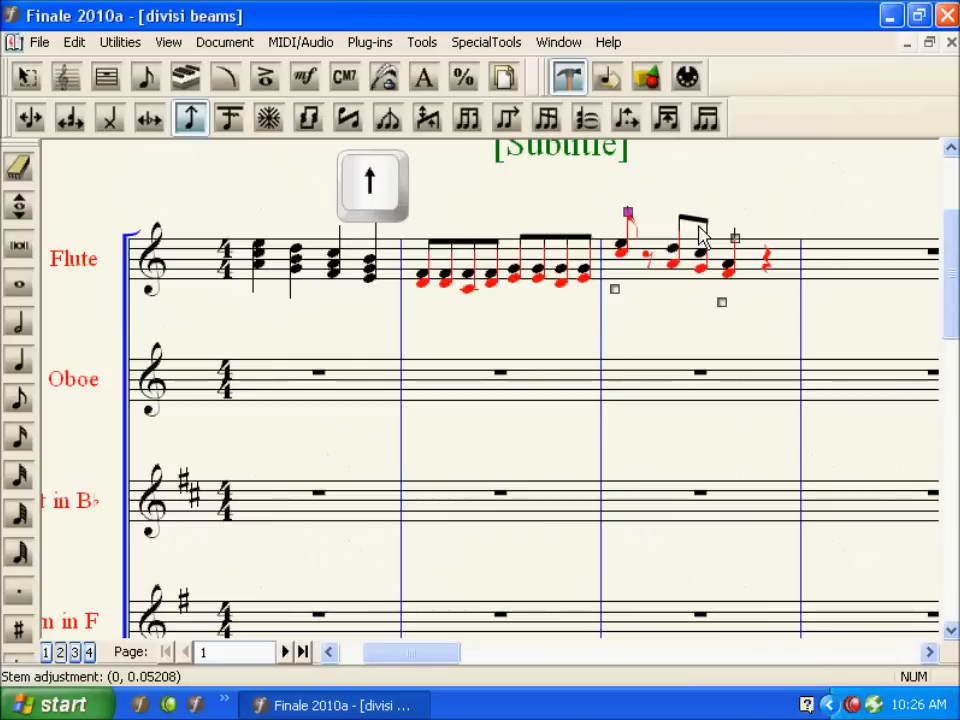
pyautogui.press('Up')
pyautogui.press('Up')
pyautogui.press('Up')
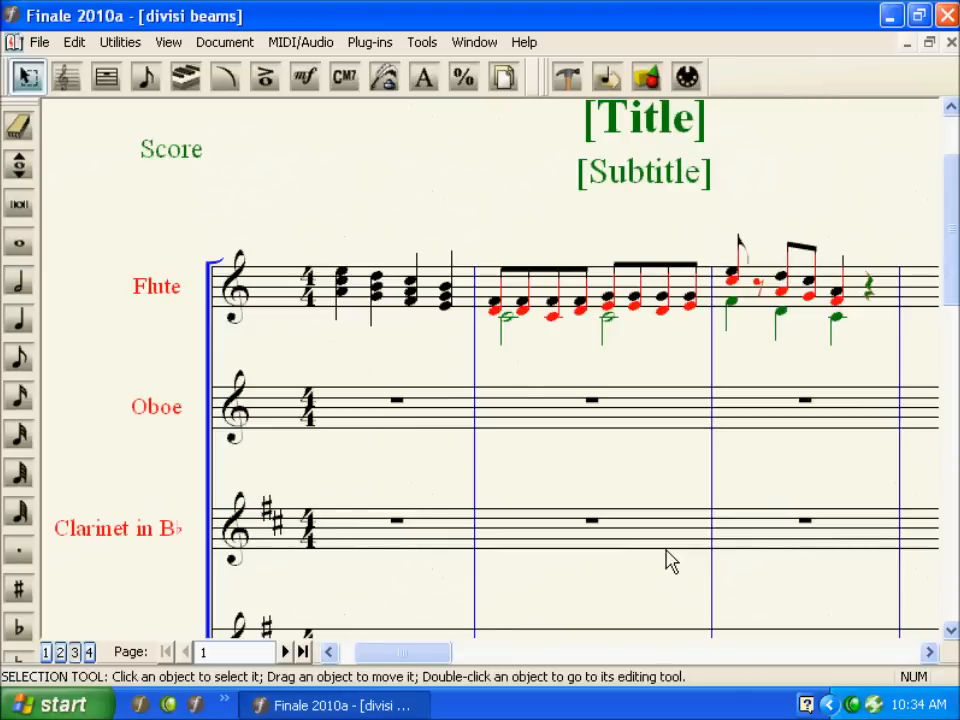
# Step: Cycle through the linked Flute 1, Flute 2 and Flute 3 parts
pyautogui.hotkey('ctrl', 'alt', '.')
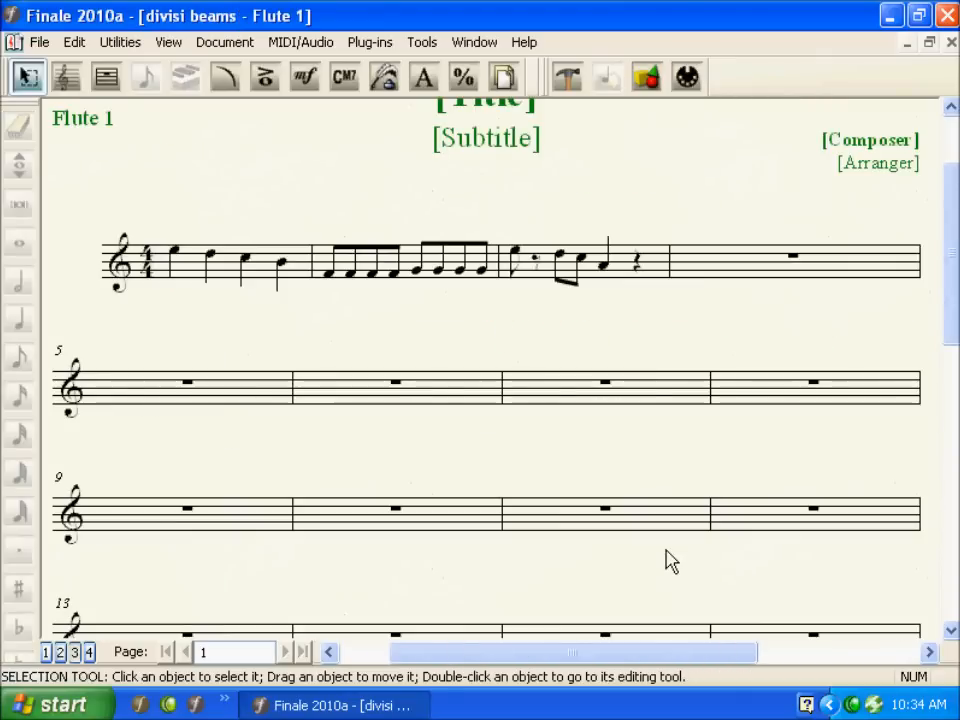
pyautogui.hotkey('ctrl', 'alt', '.')
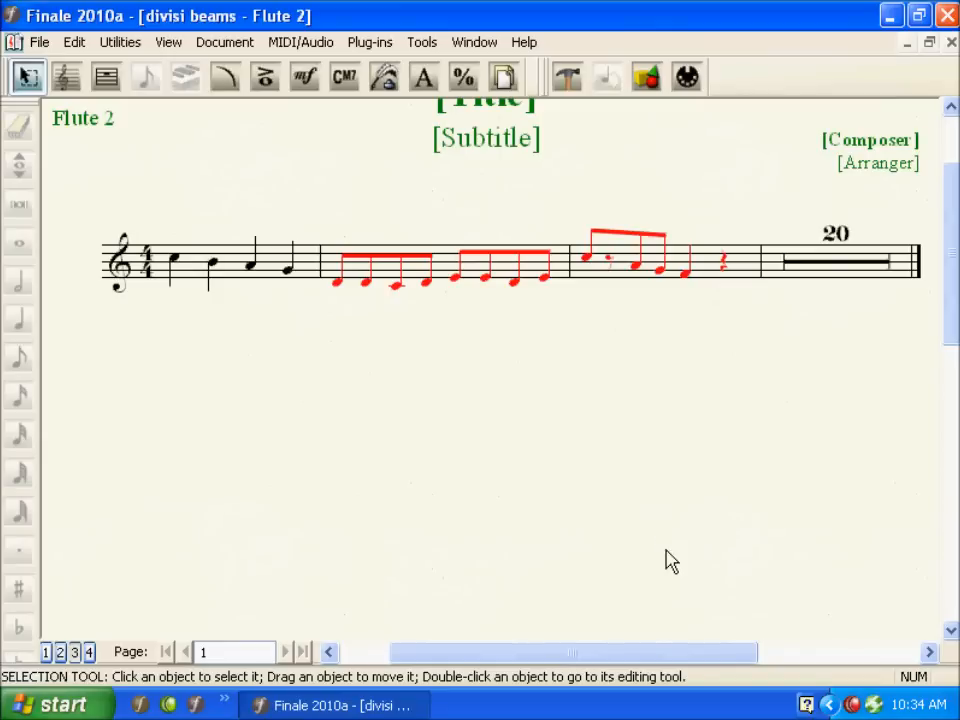
pyautogui.hotkey('ctrl', 'alt', '.')
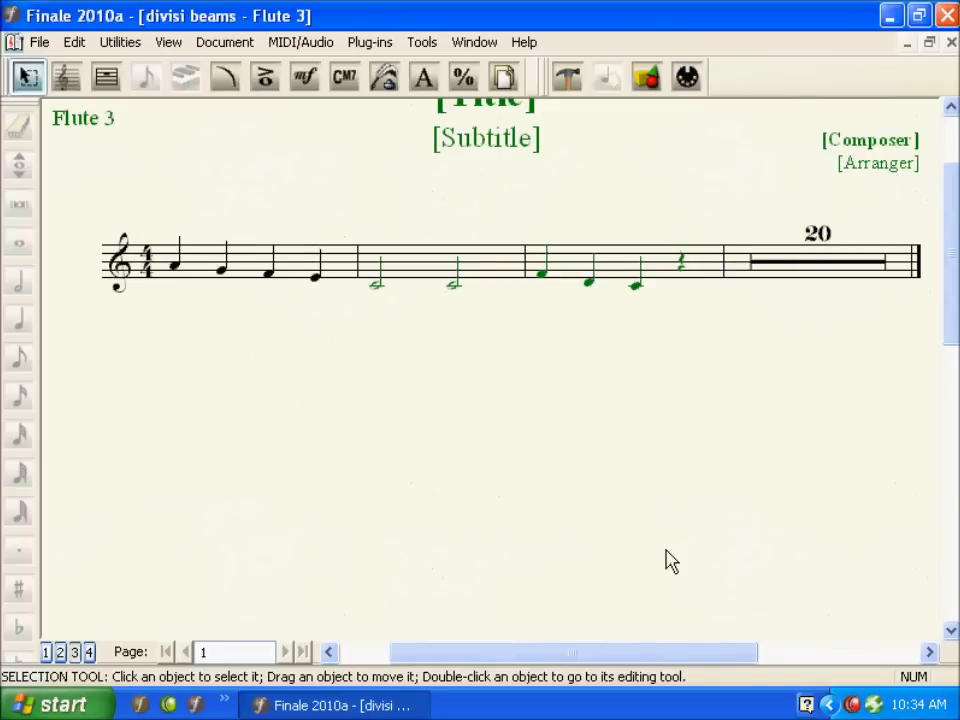